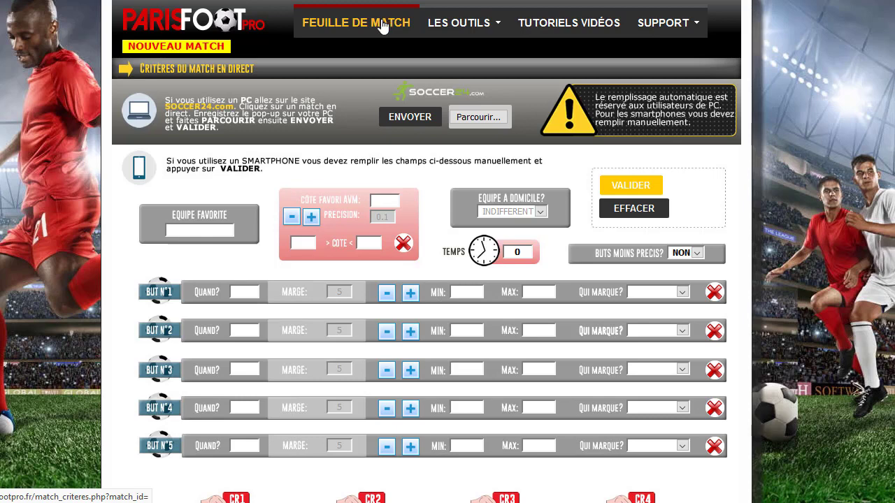
# Open the match sheet and enter Lille as the favourite team with pre-match odds of 1.83.
pyautogui.click(383, 23)
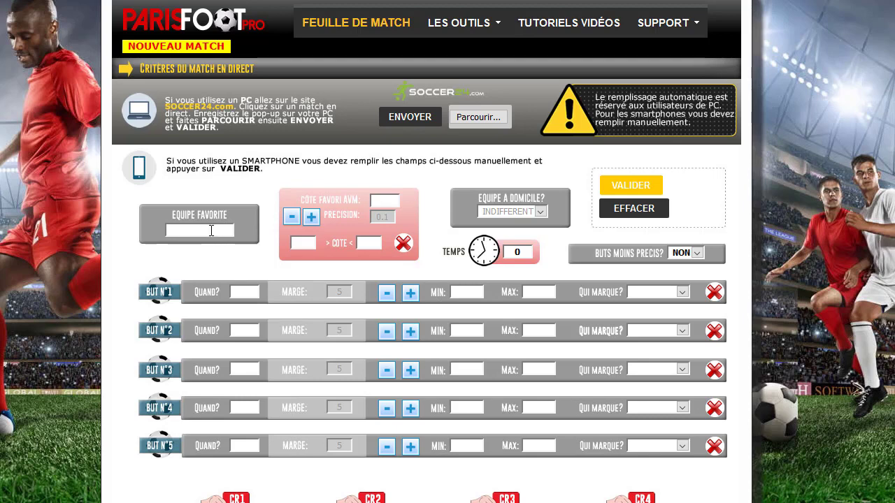
pyautogui.write('Lille')
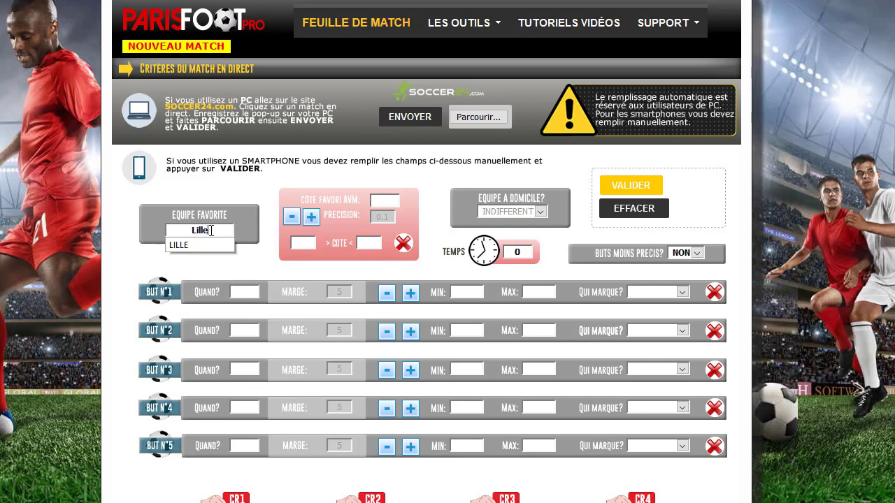
pyautogui.click(265, 189)
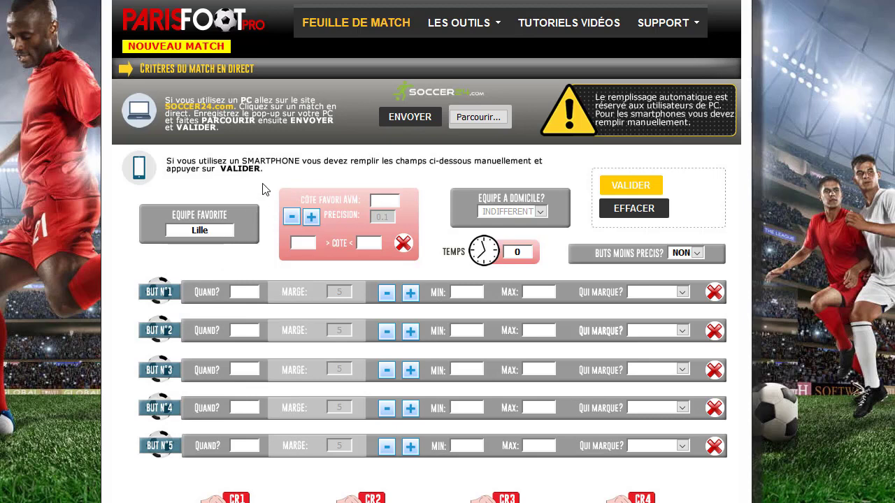
pyautogui.click(395, 200)
pyautogui.write('1.83')
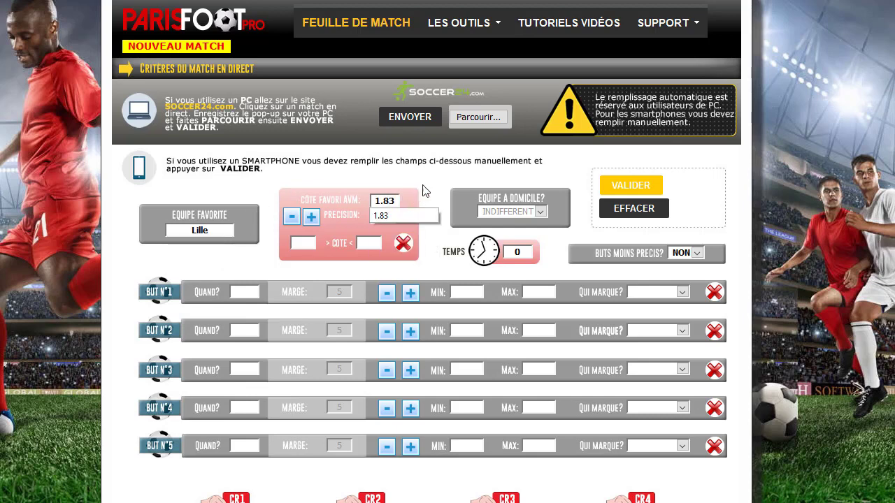
pyautogui.click(425, 191)
# Set the home team to FAVORI and the match time to 35 minutes.
pyautogui.click(516, 206)
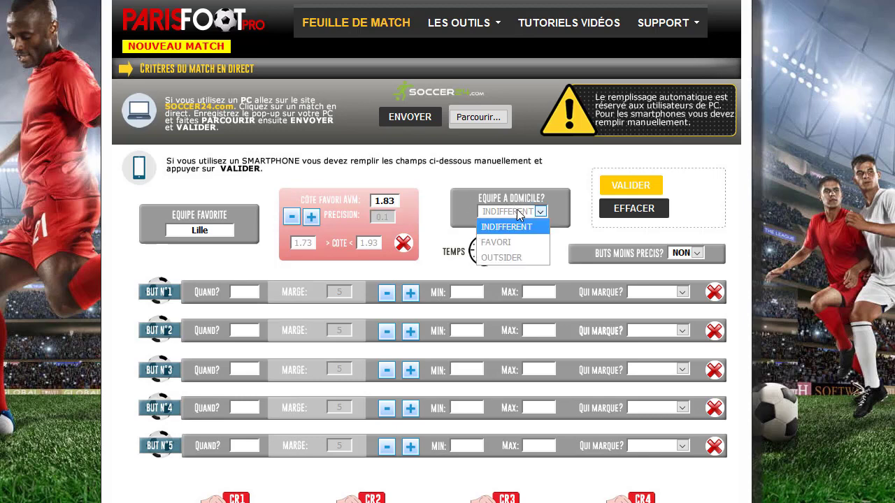
pyautogui.click(513, 242)
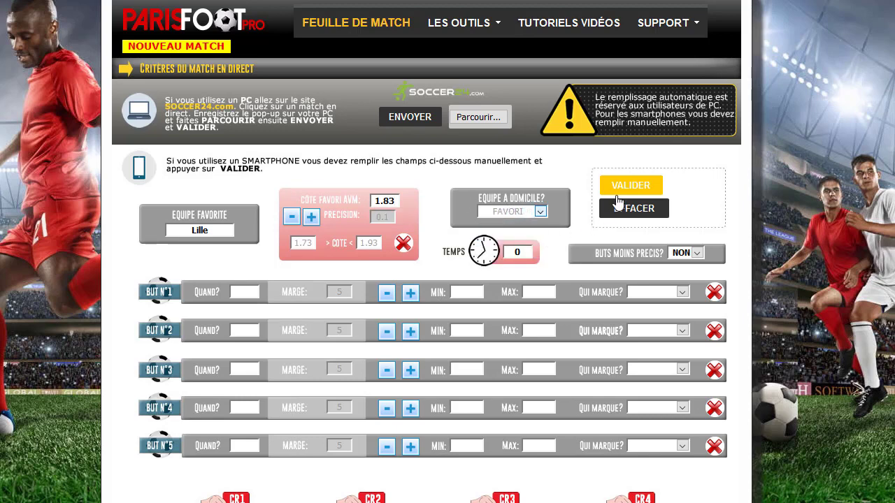
pyautogui.moveTo(530, 252); pyautogui.dragTo(439, 253)
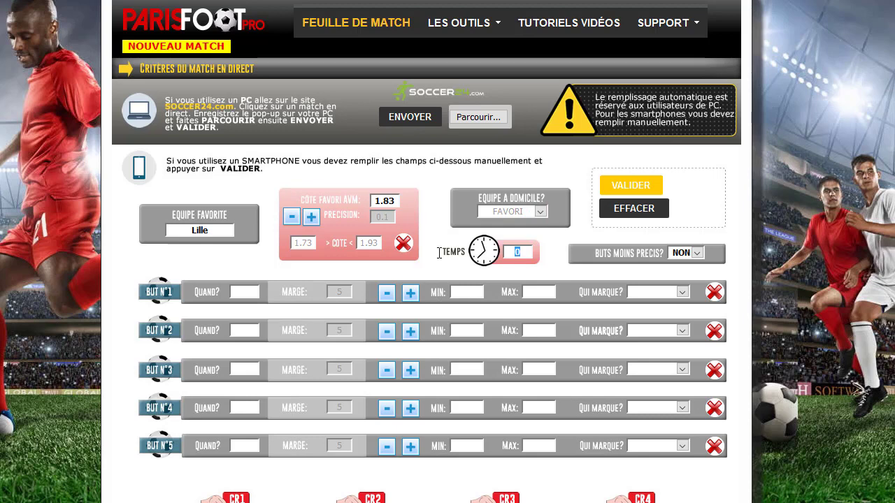
pyautogui.write('35')
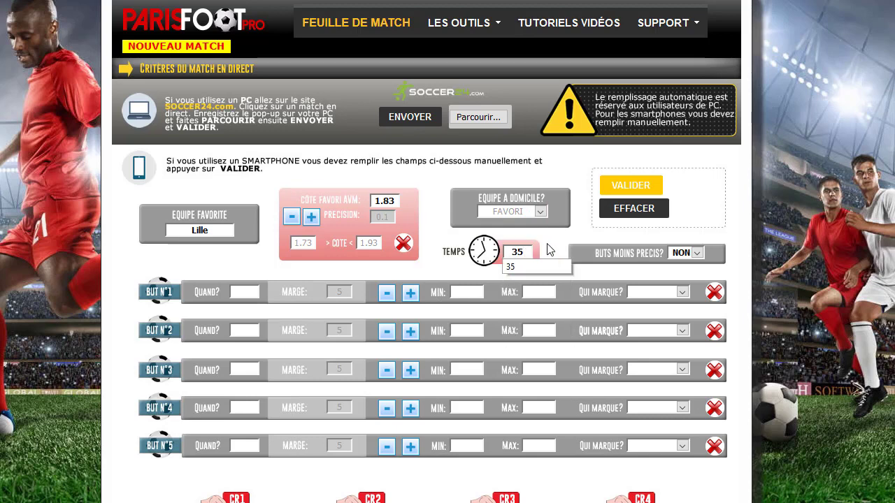
pyautogui.click(549, 251)
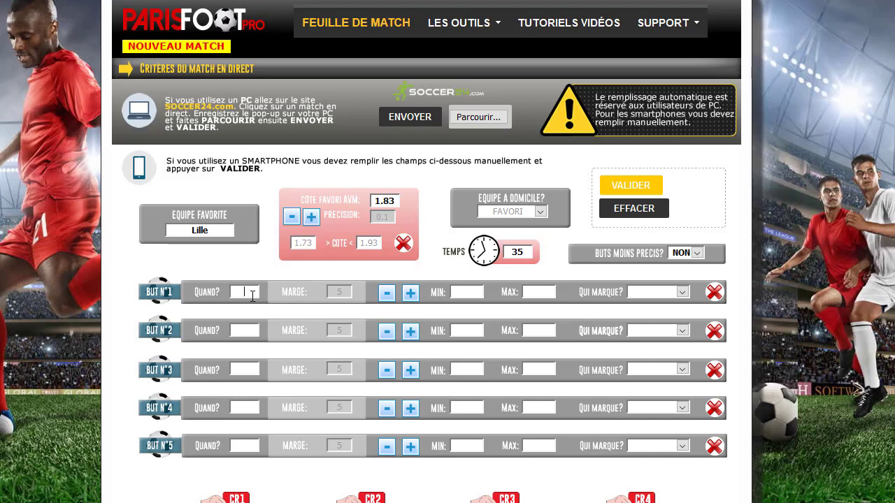
# Enter goal no. 1 at minute 10 scored by OUTSIDER, and validate the match criteria.
pyautogui.write('10')
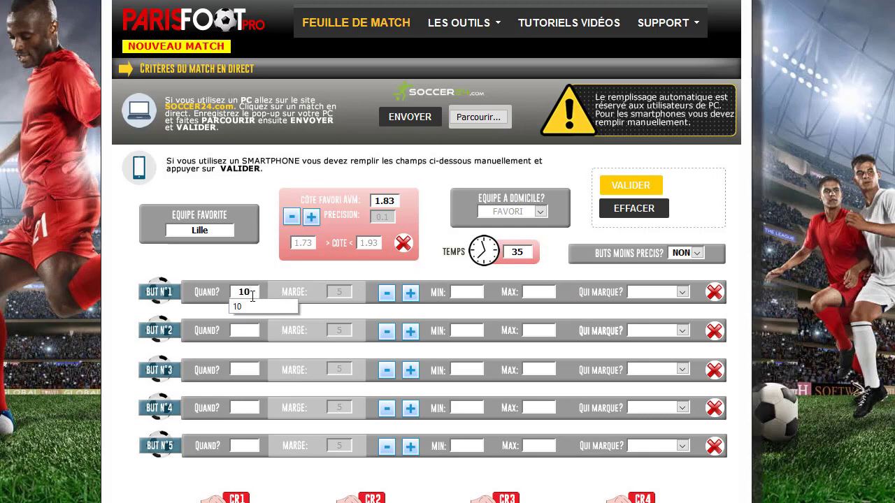
pyautogui.click(248, 267)
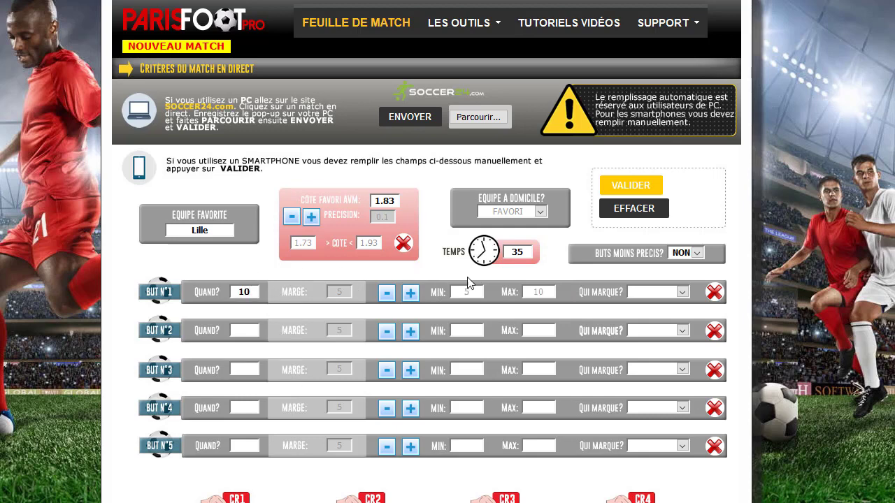
pyautogui.click(680, 294)
pyautogui.click(663, 338)
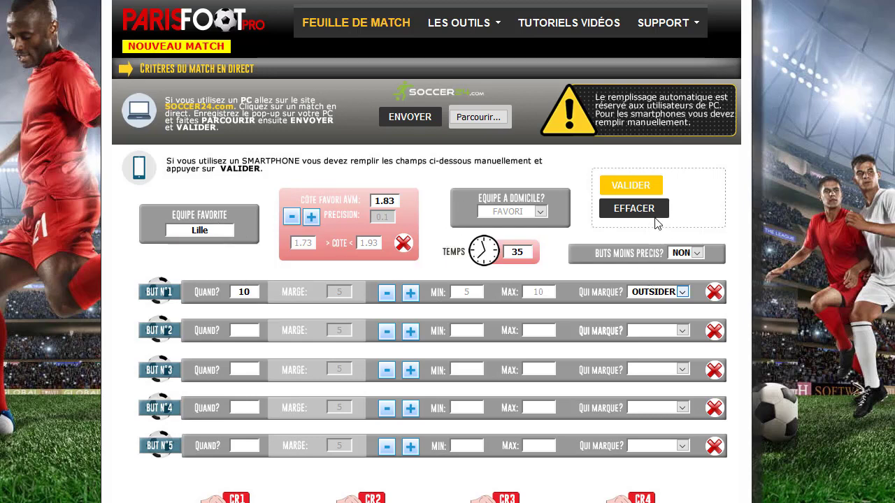
pyautogui.click(632, 190)
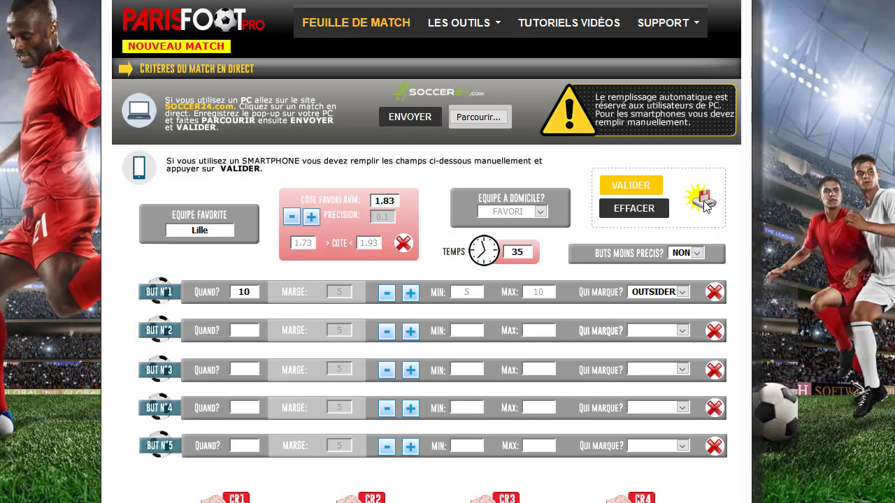
# Examine the red card options, the favourite's odds range and the first goal's minimum and maximum times.
pyautogui.scroll(-2, 507, 206)
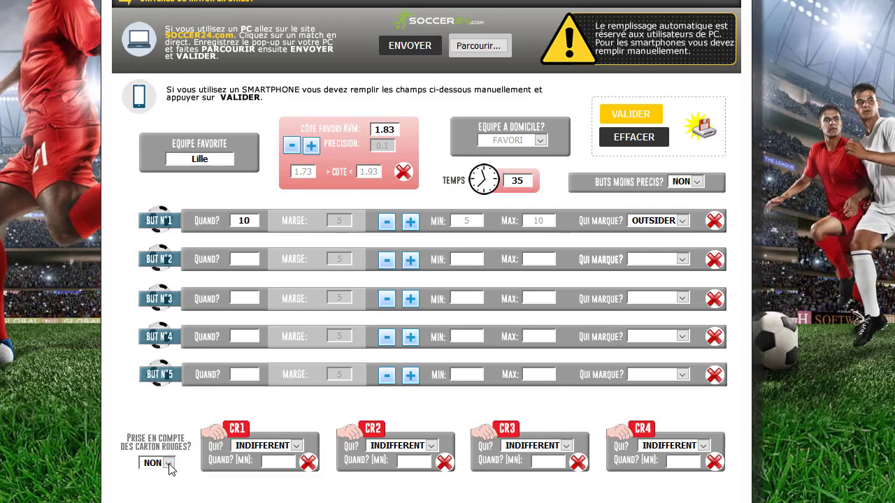
pyautogui.scroll(1, 389, 270)
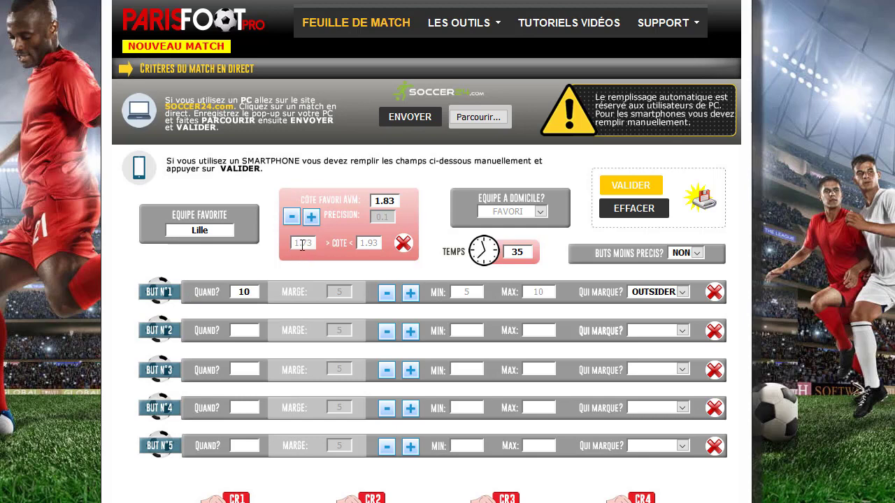
pyautogui.doubleClick(296, 243)
pyautogui.moveTo(358, 243); pyautogui.dragTo(383, 243)
pyautogui.click(460, 291)
pyautogui.doubleClick(538, 292)
# Open the N°0 criteria and match list tool and look through the selected matches.
pyautogui.moveTo(485, 28)
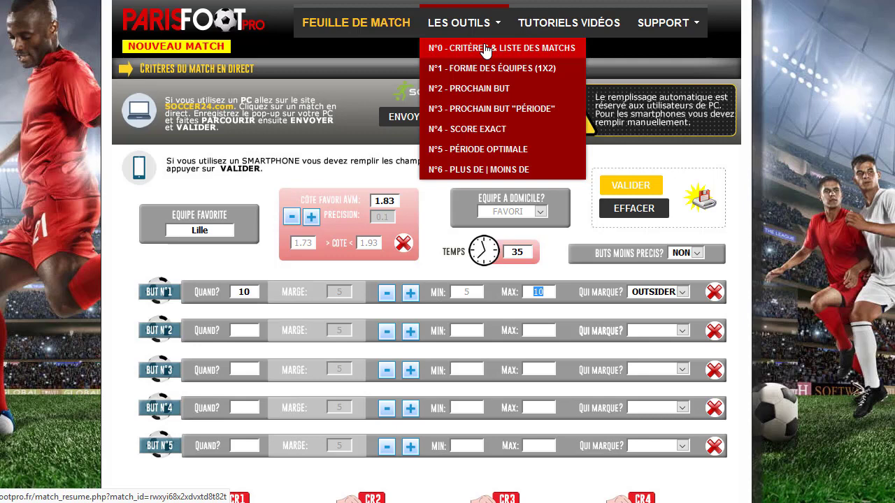
pyautogui.click(485, 50)
pyautogui.click(483, 55)
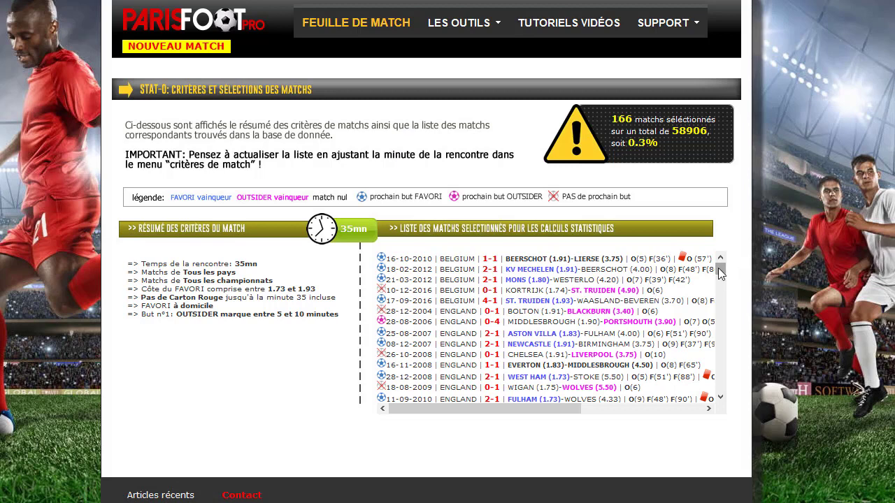
pyautogui.moveTo(717, 268)
pyautogui.mouseDown()
pyautogui.moveTo(723, 307)
pyautogui.moveTo(718, 265)
pyautogui.mouseUp()
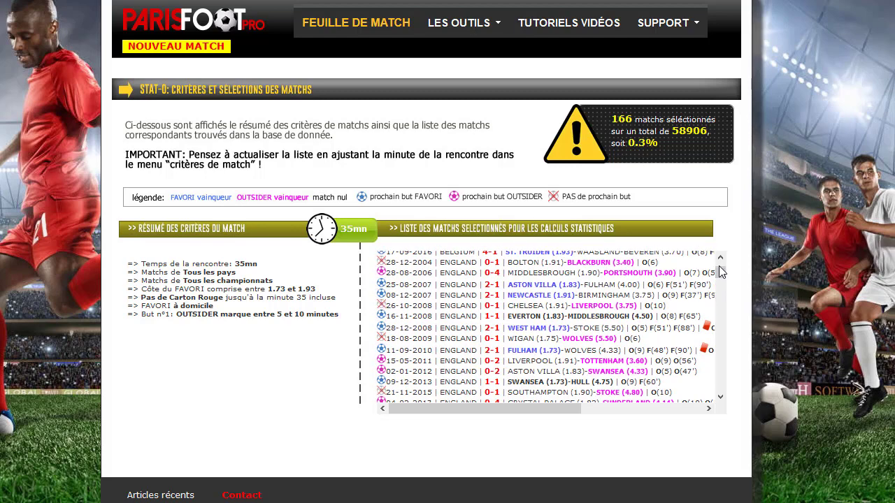
# Reopen the match sheet and widen the precision of the favourite's odds to 0.2.
pyautogui.click(358, 35)
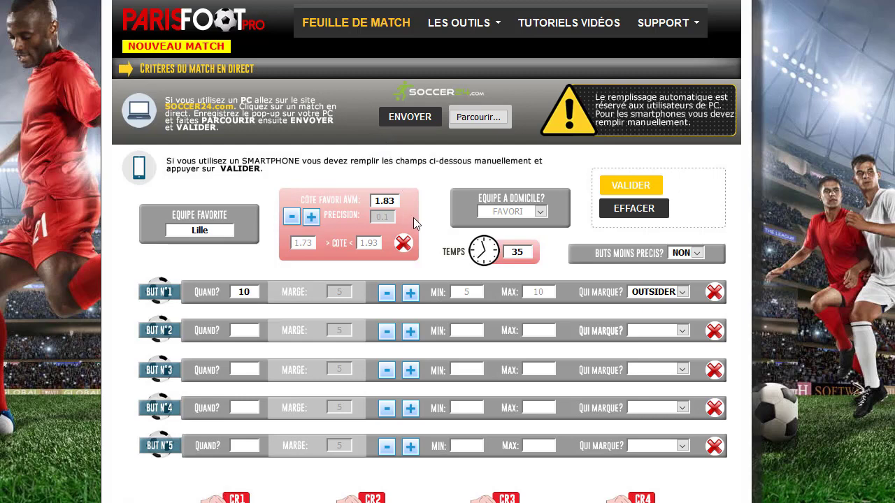
pyautogui.click(292, 218)
pyautogui.click(292, 218)
# Widen the margin of goal no. 1 to 9, giving a range from minute 1 to 16.
pyautogui.click(415, 294)
pyautogui.click(415, 292)
pyautogui.click(415, 292)
pyautogui.doubleClick(465, 292)
pyautogui.press('Tab')
pyautogui.write('16')
pyautogui.click(552, 273)
# Set the home team to INDIFFERENT and validate the widened criteria.
pyautogui.click(515, 209)
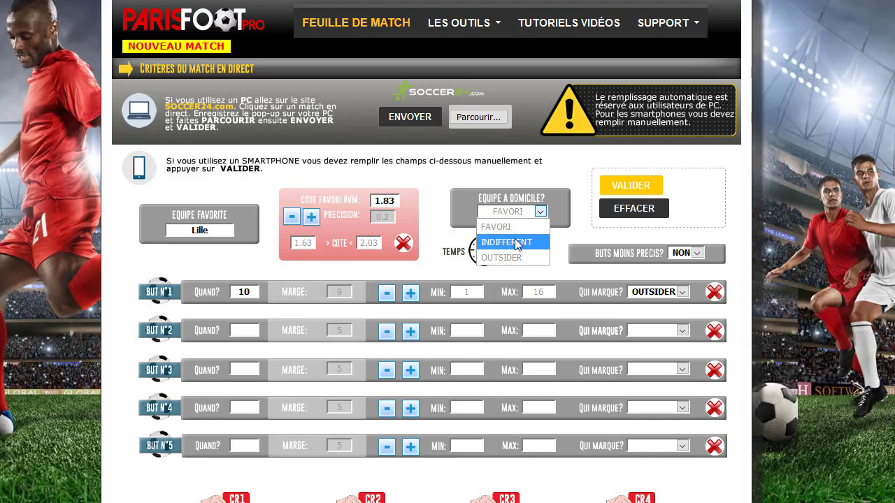
pyautogui.click(516, 241)
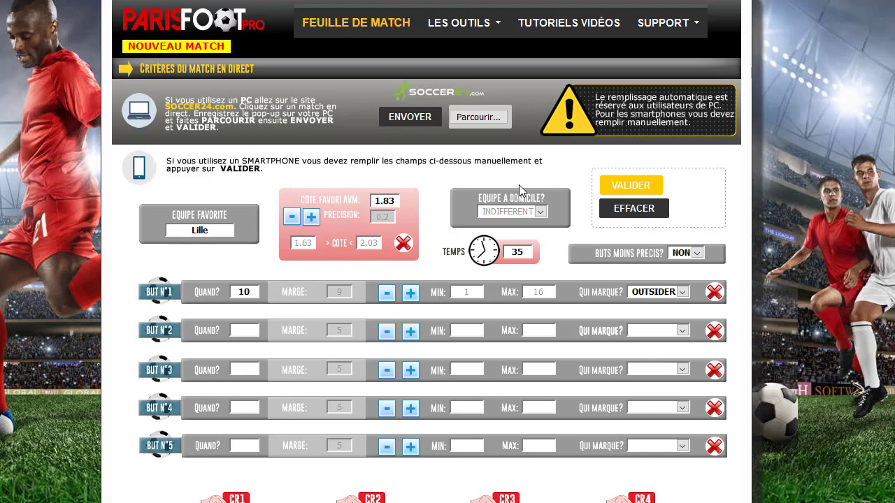
pyautogui.click(627, 187)
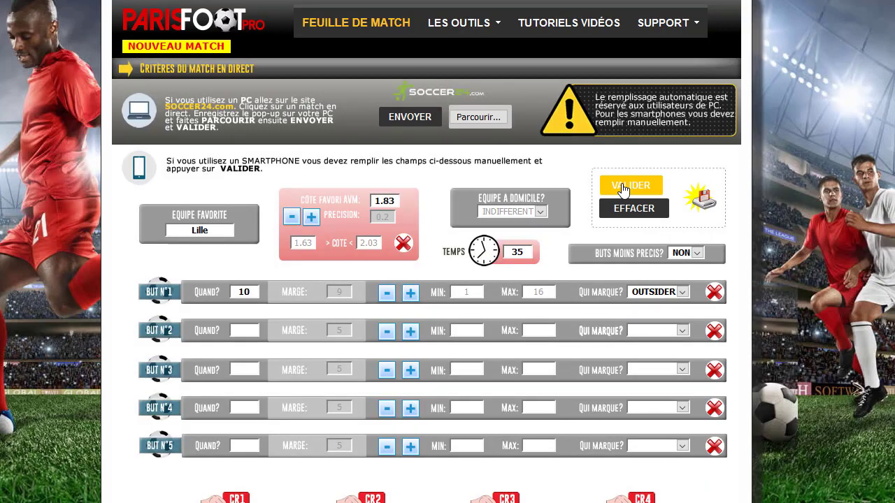
# Open the N°0 criteria and match list again and check how many matches the widened criteria select.
pyautogui.click(481, 26)
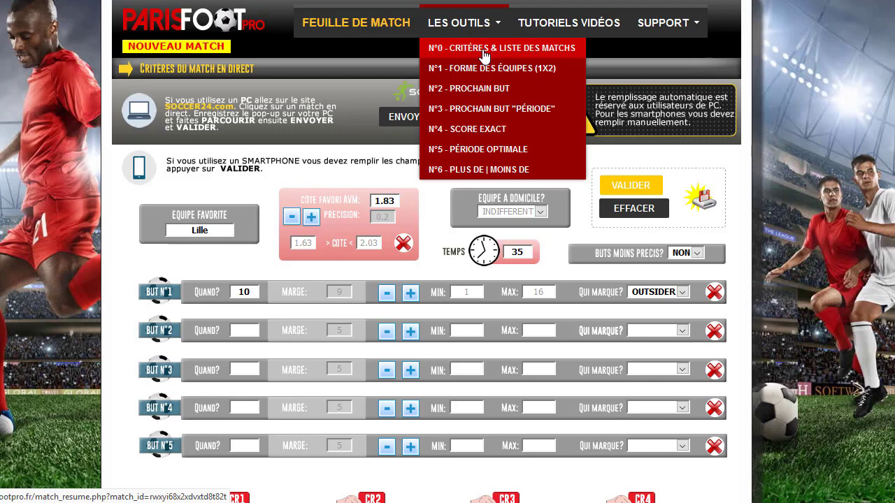
pyautogui.click(484, 50)
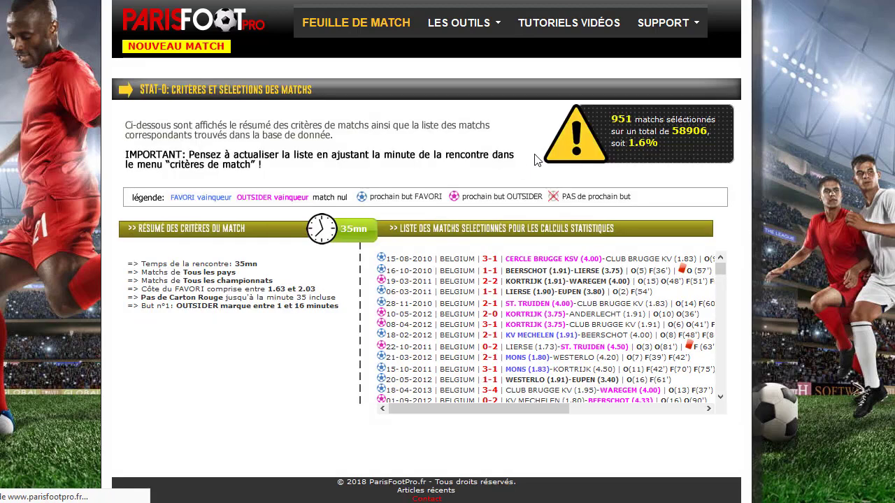
pyautogui.moveTo(616, 124); pyautogui.dragTo(626, 120)
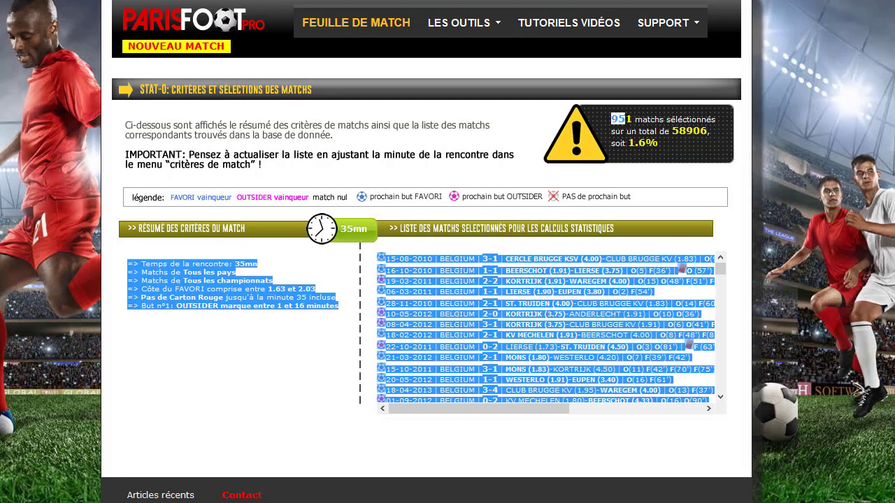
pyautogui.click(628, 120)
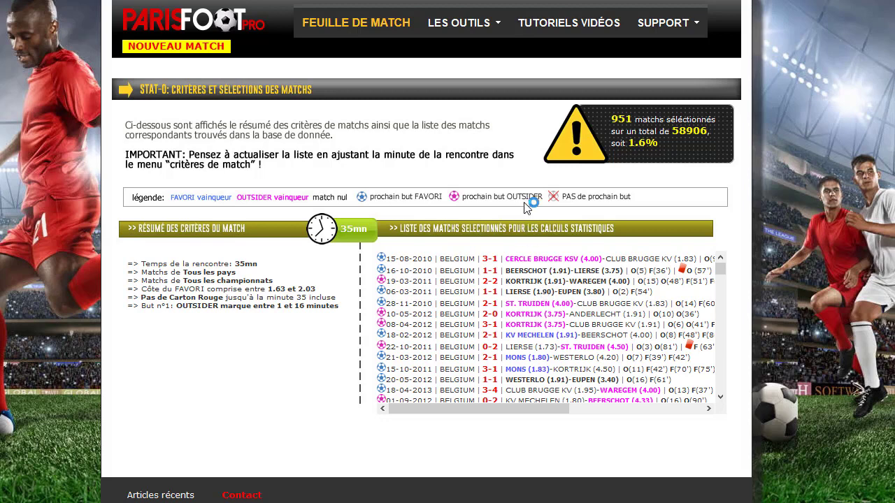
# Return to the match sheet and narrow the precision of the favourite's odds to 0.05.
pyautogui.click(367, 32)
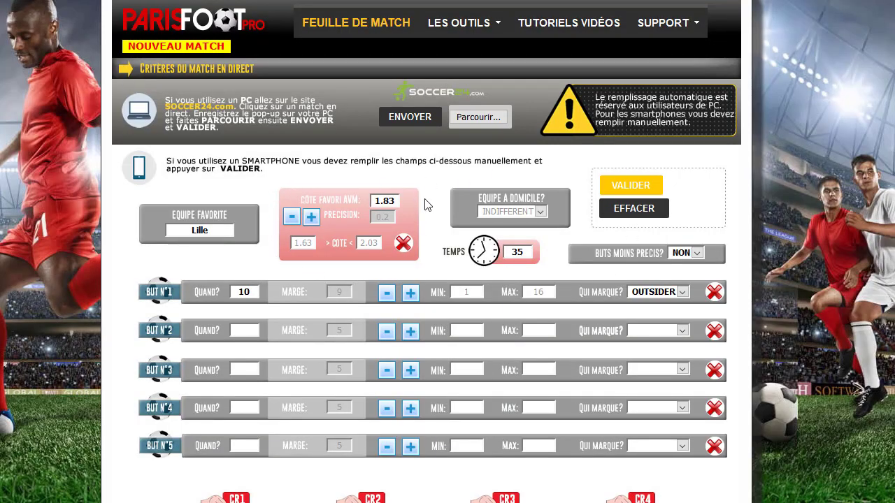
pyautogui.click(311, 216)
pyautogui.click(311, 216)
pyautogui.click(311, 217)
# Narrow the margin of goal no. 1 to 3, giving a range from minute 7 to 10.
pyautogui.click(387, 294)
pyautogui.click(386, 294)
pyautogui.click(387, 293)
pyautogui.click(387, 294)
pyautogui.click(386, 293)
# Set the home team back to FAVORI and validate the narrowed criteria.
pyautogui.click(541, 212)
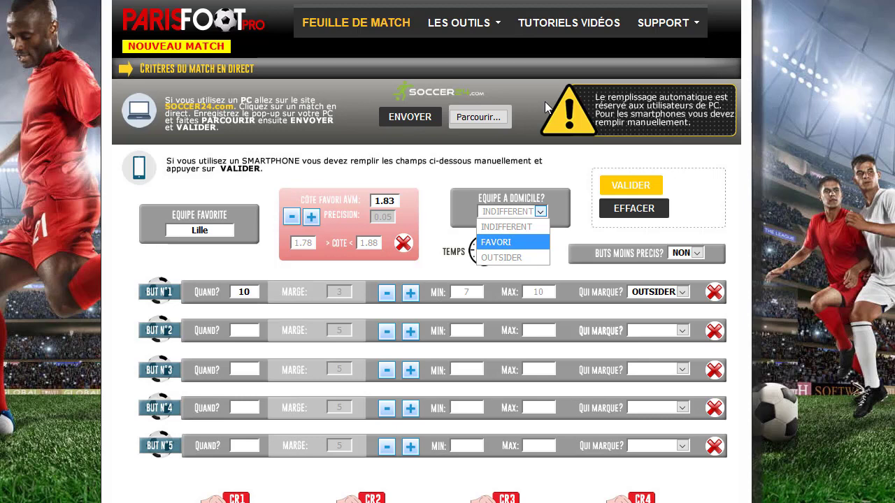
pyautogui.press('Return')
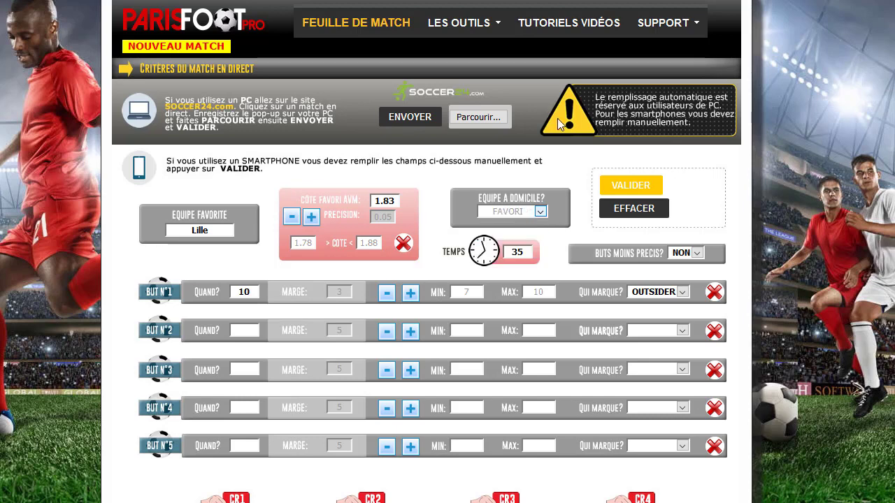
pyautogui.click(613, 188)
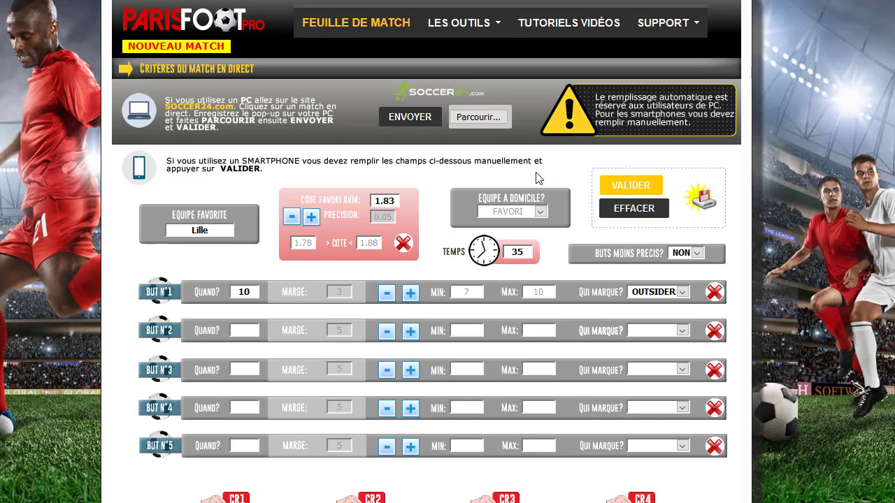
# Examine the criteria summary and selected matches in the N°0 criteria and match list, and return to the match sheet.
pyautogui.click(451, 29)
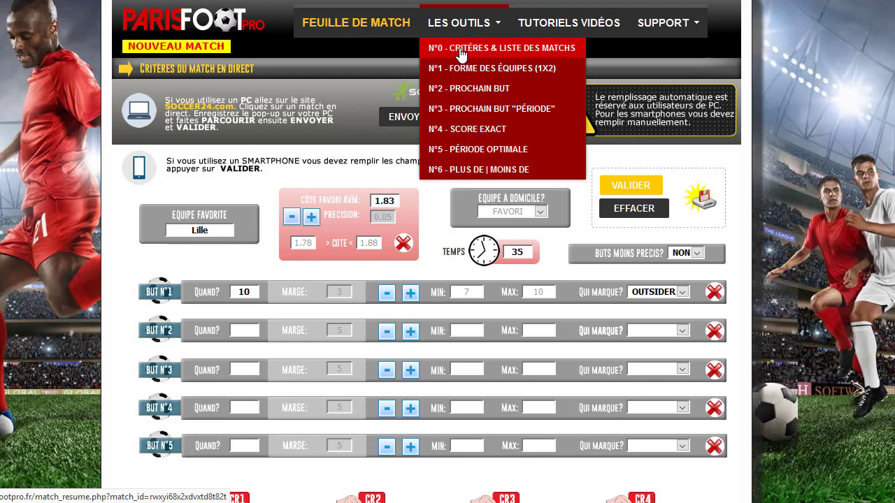
pyautogui.click(460, 49)
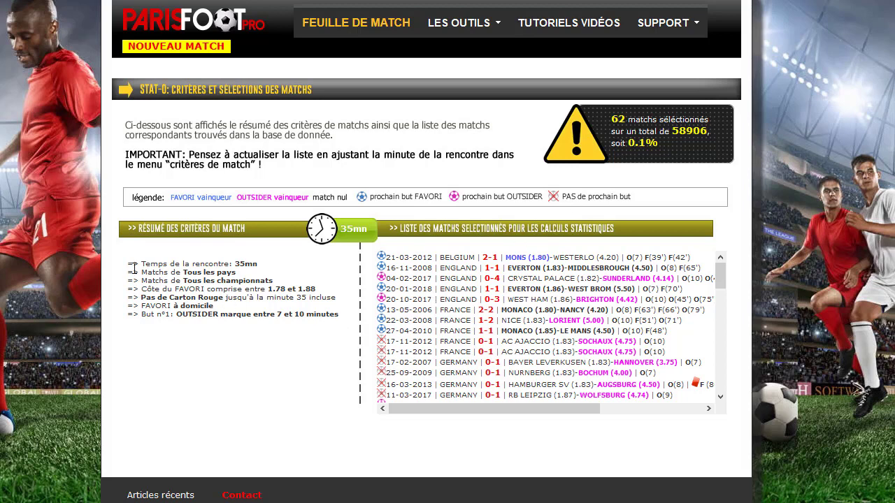
pyautogui.moveTo(129, 262); pyautogui.dragTo(334, 317)
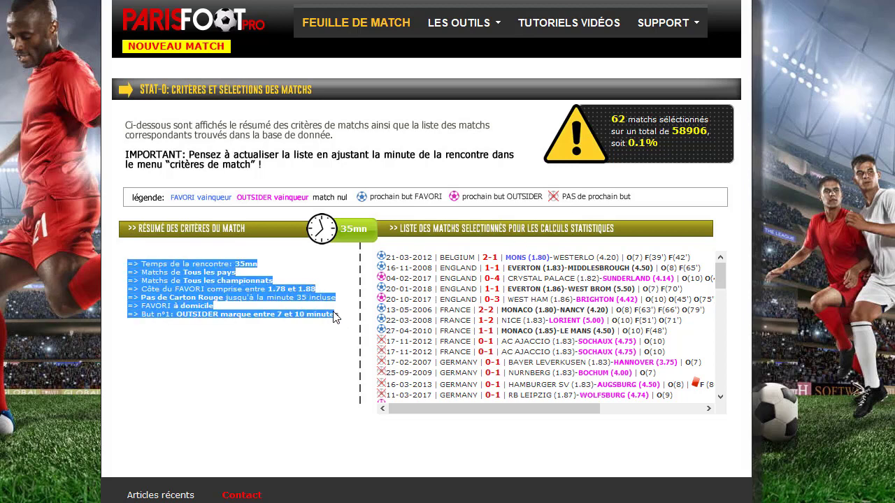
pyautogui.click(335, 321)
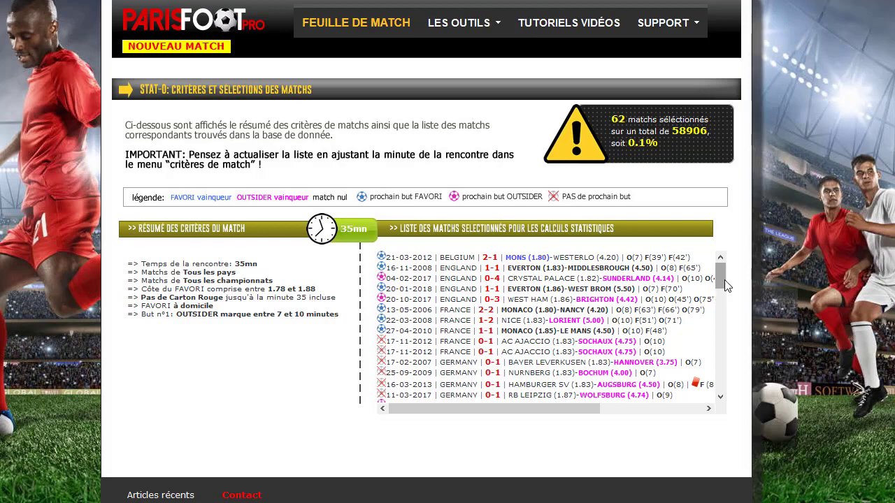
pyautogui.moveTo(725, 285)
pyautogui.mouseDown()
pyautogui.moveTo(722, 374)
pyautogui.moveTo(718, 278)
pyautogui.mouseUp()
pyautogui.click(356, 24)
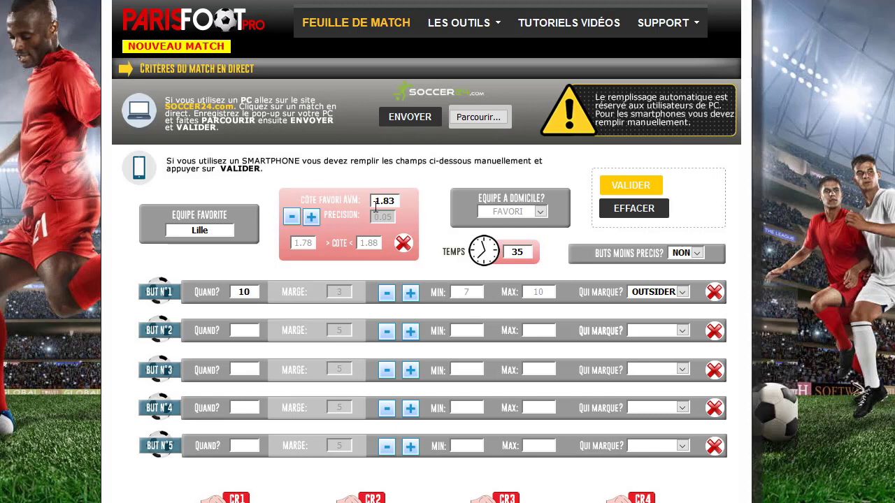
# Widen the precision of the favourite's odds to 0.1 and set the margin of goal no. 1 to 5.
pyautogui.moveTo(374, 217); pyautogui.dragTo(390, 217)
pyautogui.click(311, 218)
pyautogui.moveTo(348, 291); pyautogui.dragTo(313, 291)
pyautogui.write('5')
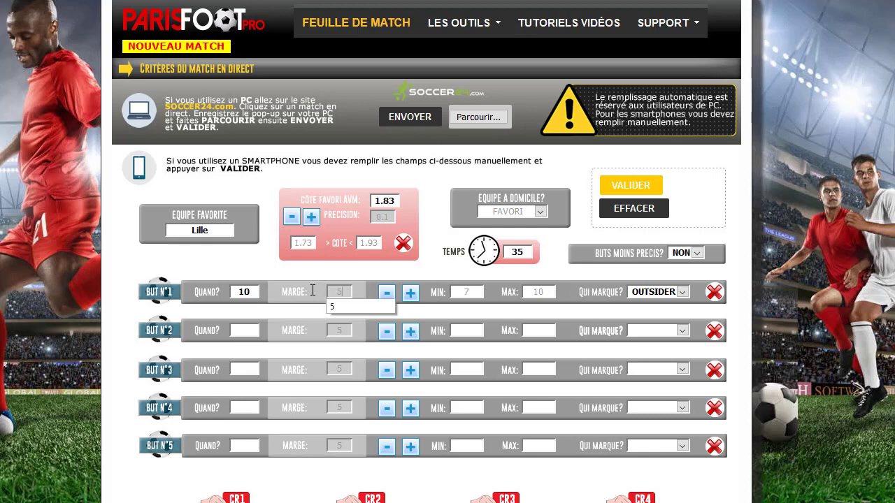
pyautogui.click(256, 264)
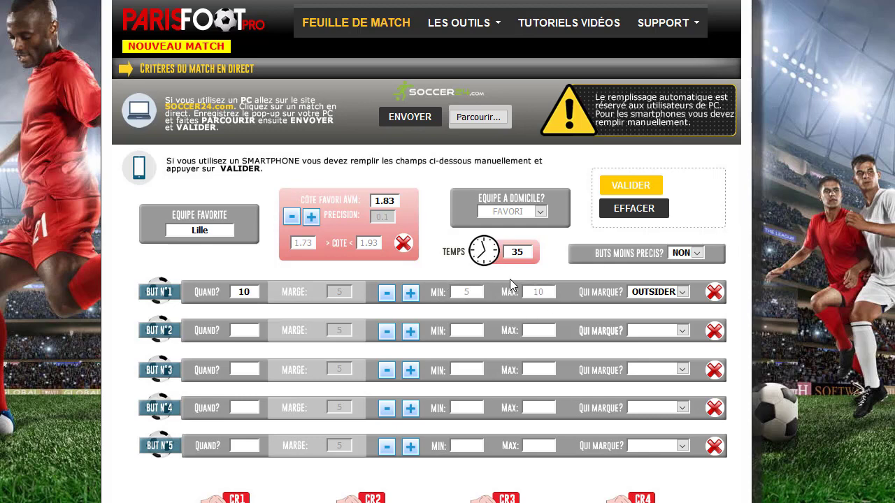
pyautogui.click(471, 292)
pyautogui.click(550, 291)
# Add goal no. 2 at minute 20, scored by FAVORI.
pyautogui.click(247, 327)
pyautogui.click(248, 327)
pyautogui.write('20')
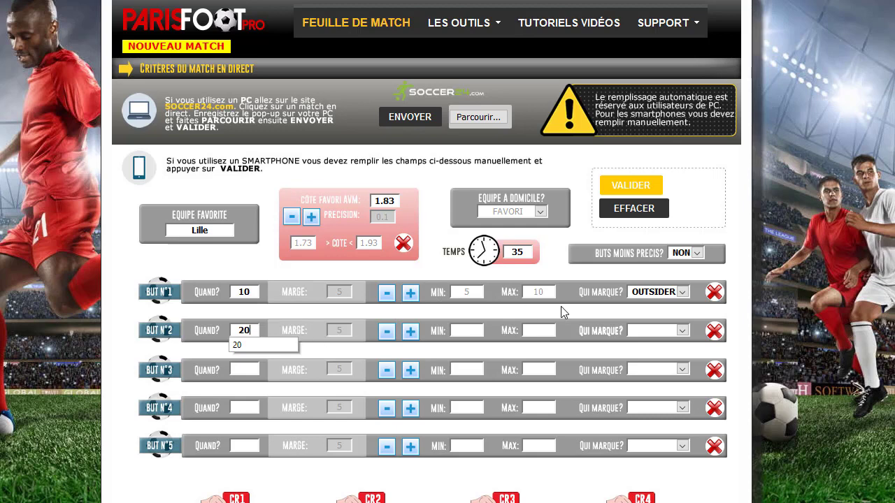
pyautogui.click(657, 331)
pyautogui.click(647, 359)
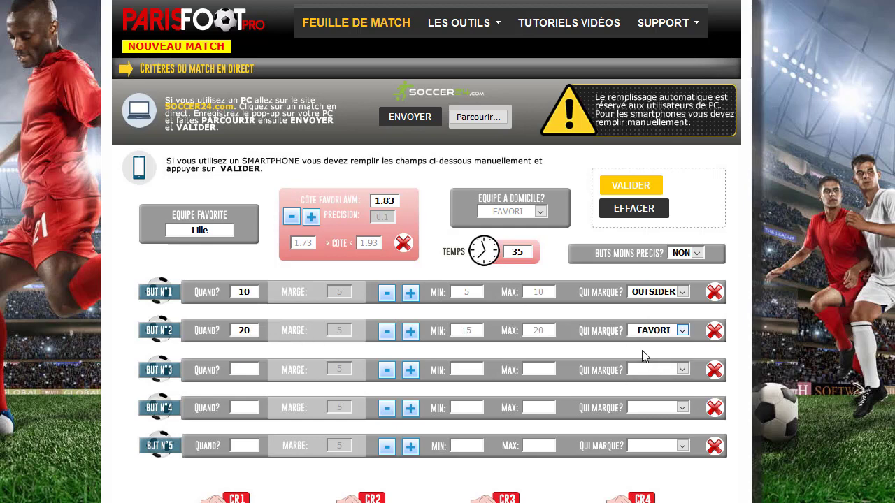
# Add goal no. 3 at minute 30, scored by OUTSIDER, and validate the criteria.
pyautogui.click(256, 371)
pyautogui.write('30')
pyautogui.click(649, 371)
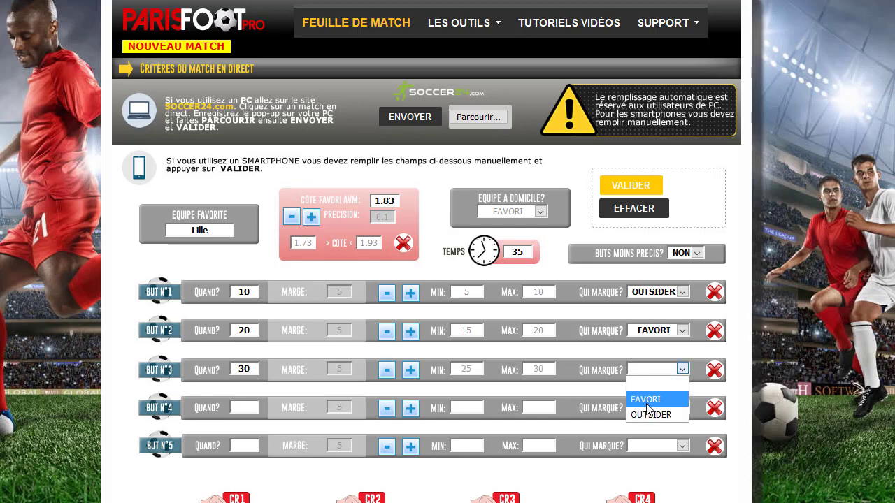
pyautogui.click(652, 414)
pyautogui.click(633, 189)
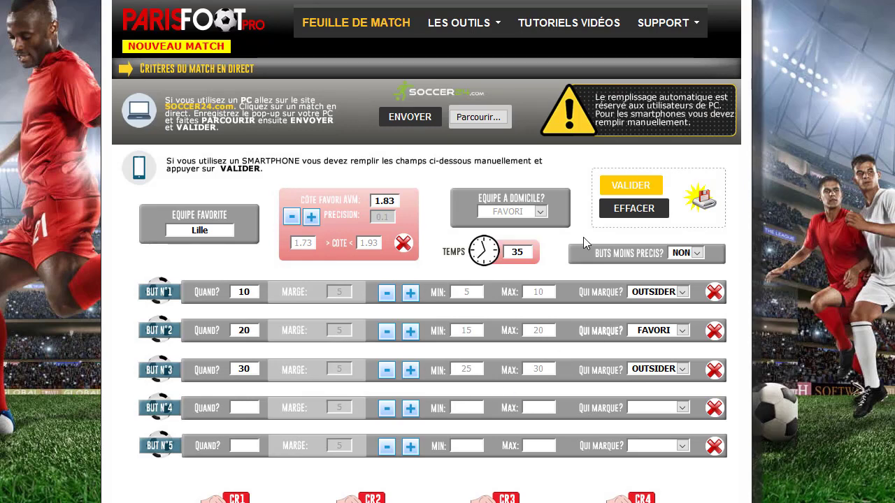
# Check which matches the three-goal criteria select in the N°0 criteria and match list, and return to the match sheet.
pyautogui.moveTo(463, 22)
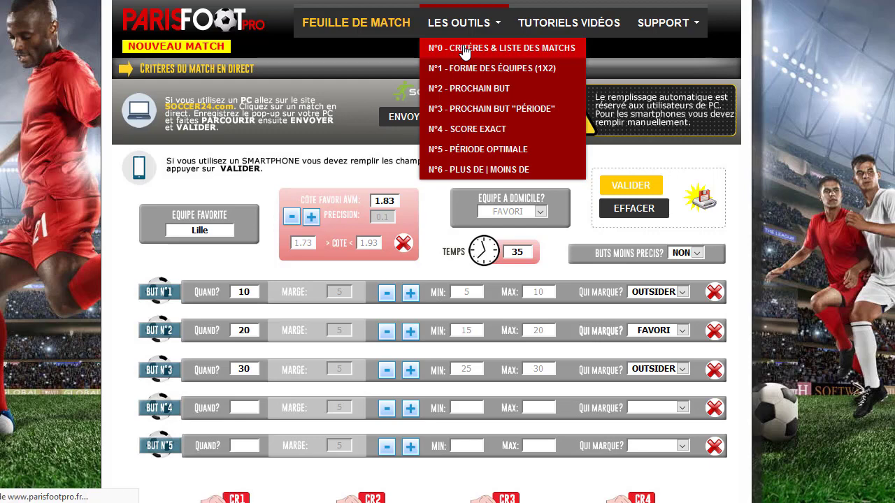
pyautogui.click(464, 51)
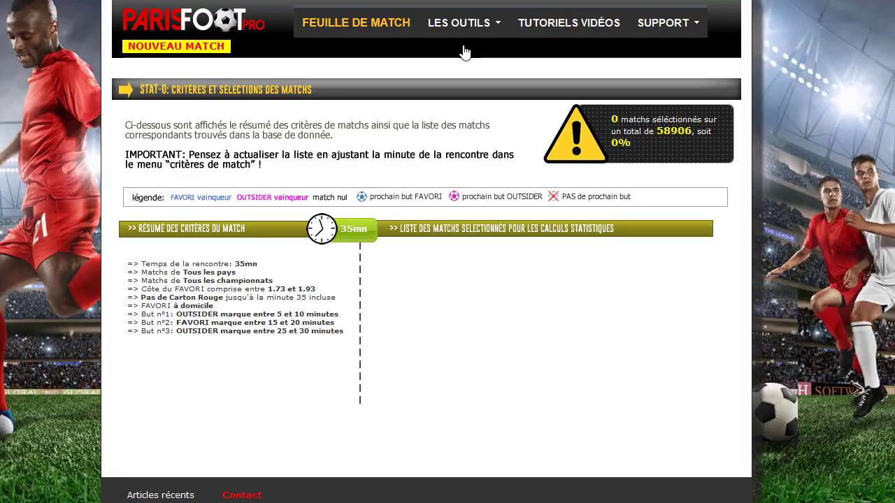
pyautogui.click(366, 29)
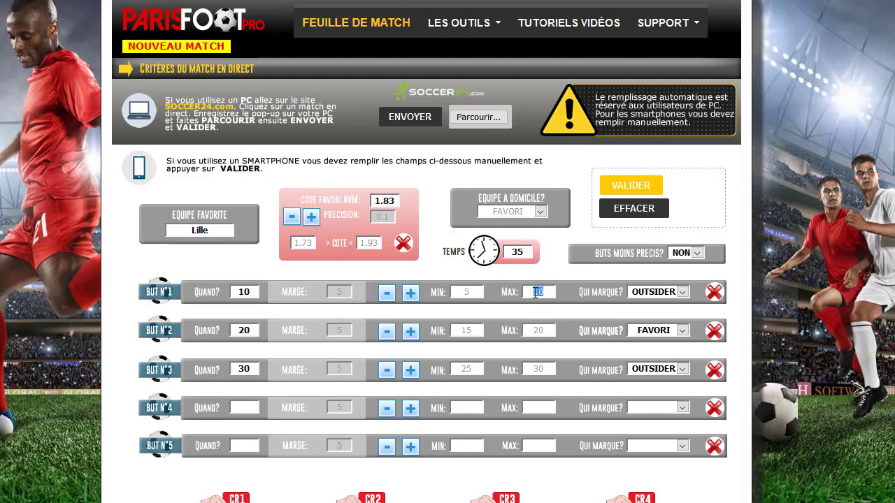
# Set the less precise goals option (Buts moins précis) to OUI and validate the criteria.
pyautogui.moveTo(545, 330); pyautogui.dragTo(536, 330)
pyautogui.click(696, 255)
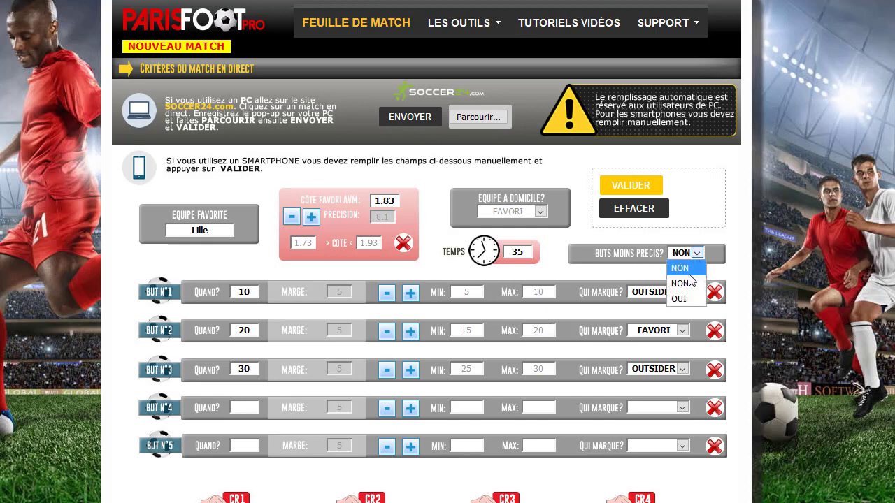
pyautogui.click(683, 299)
pyautogui.click(631, 186)
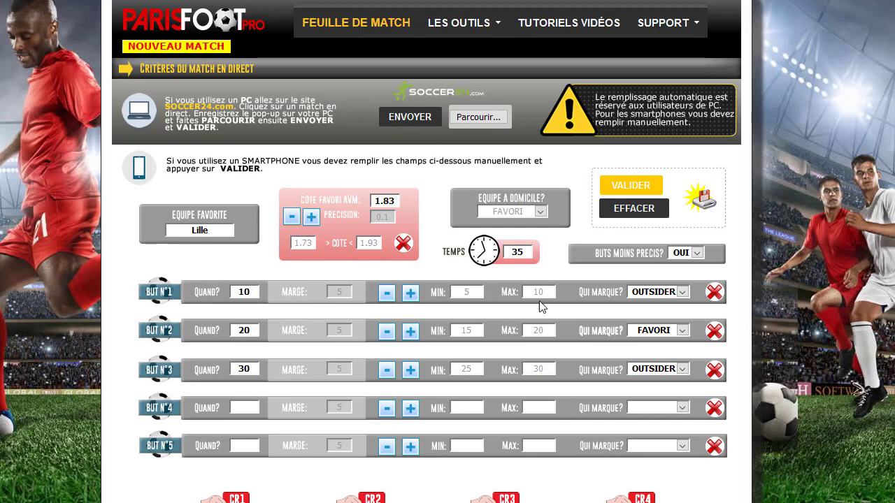
# Review the minimum and maximum minutes of goals no. 1 to 3 and validate the criteria again.
pyautogui.doubleClick(537, 291)
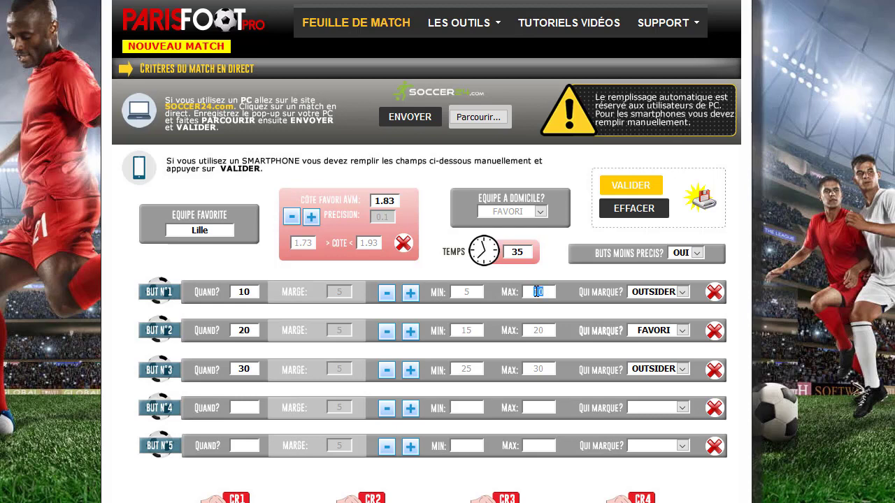
pyautogui.doubleClick(537, 331)
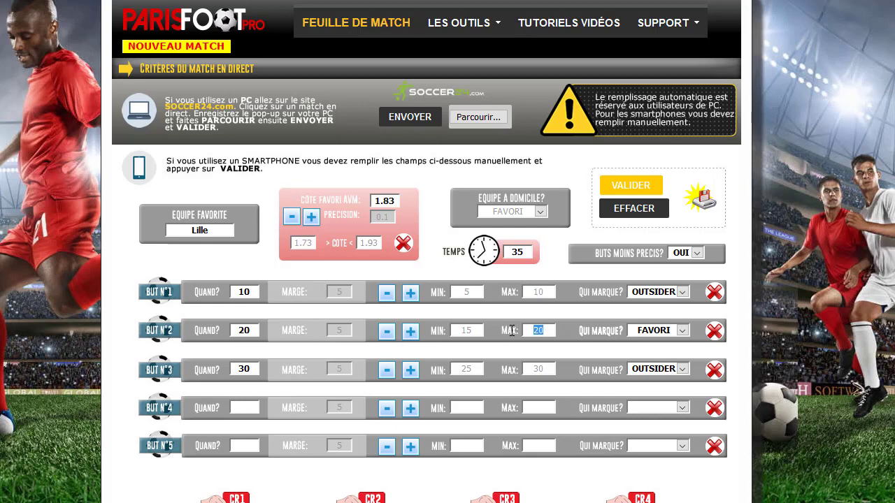
pyautogui.doubleClick(535, 369)
pyautogui.click(525, 300)
pyautogui.doubleClick(465, 369)
pyautogui.doubleClick(543, 367)
pyautogui.click(645, 187)
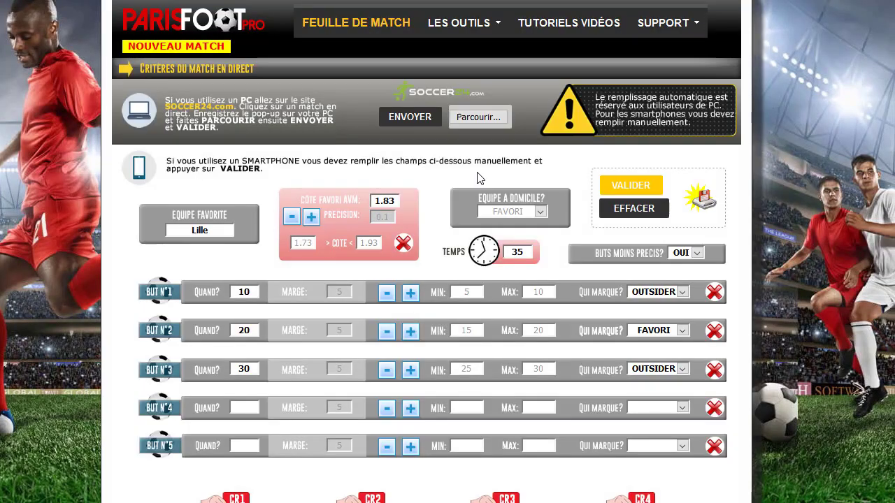
# Examine the criteria summary and match list with less precise goals enabled, and return to the match sheet.
pyautogui.click(468, 23)
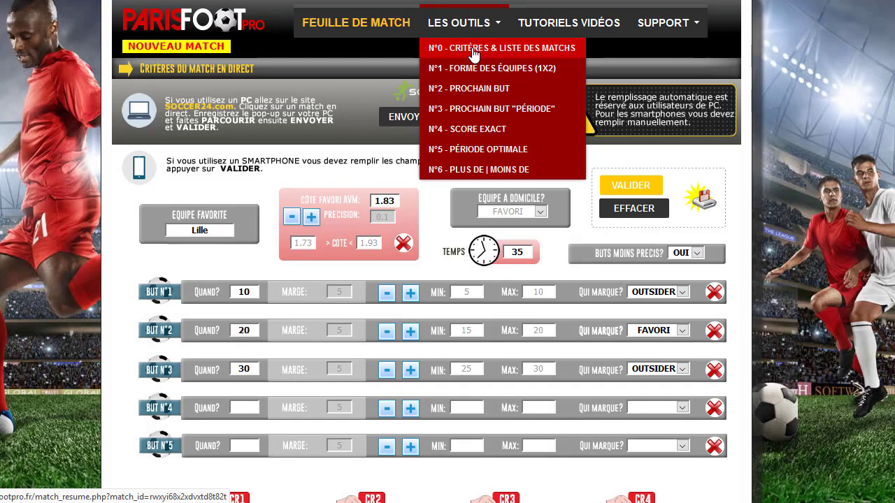
pyautogui.click(473, 49)
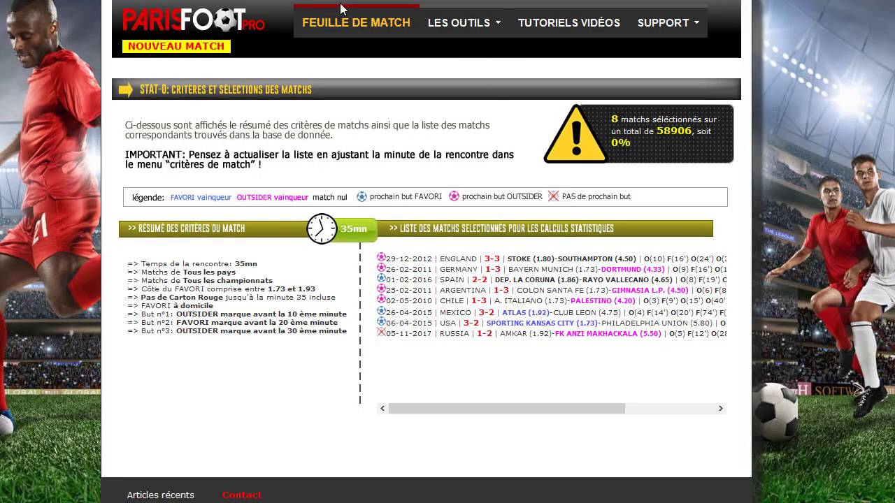
pyautogui.click(339, 25)
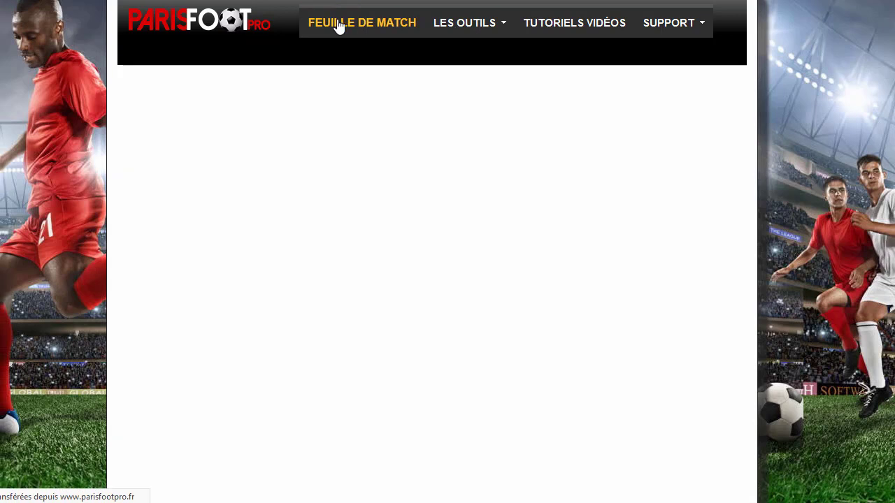
# Take red cards into account, set card CR1 to FAVORI at minute 14, and validate the criteria.
pyautogui.scroll(-2, 377, 299)
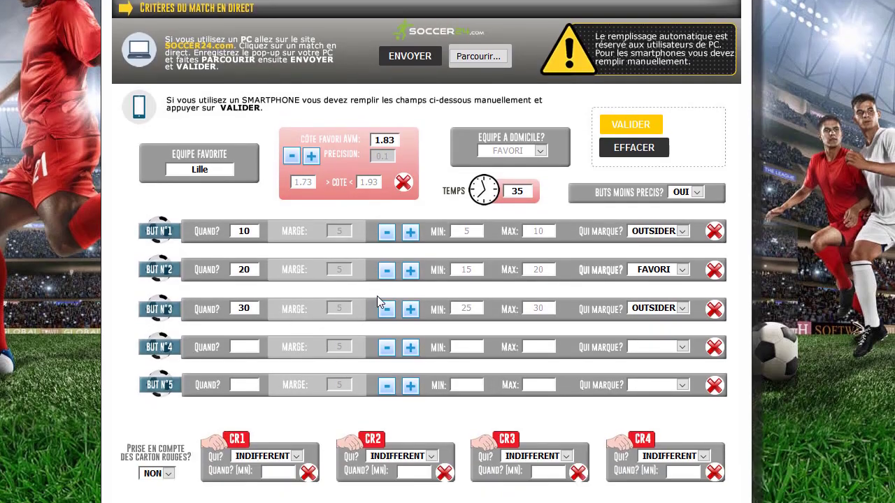
pyautogui.scroll(-2, 206, 419)
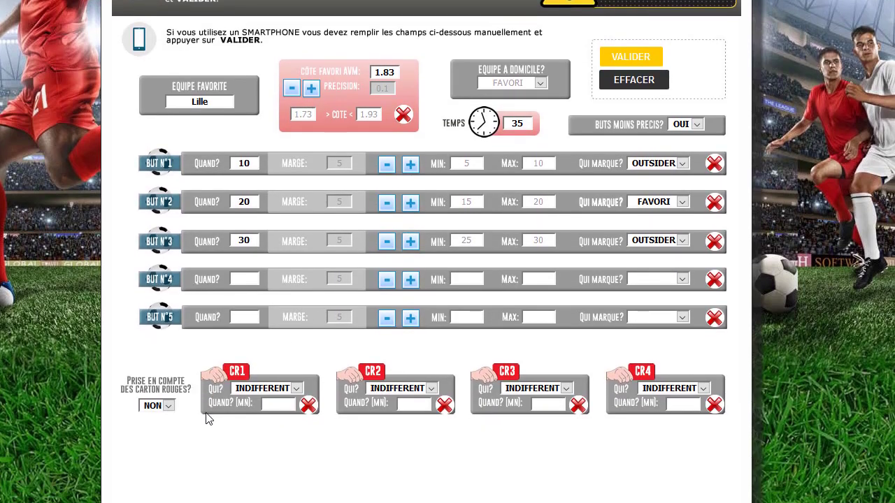
pyautogui.click(171, 396)
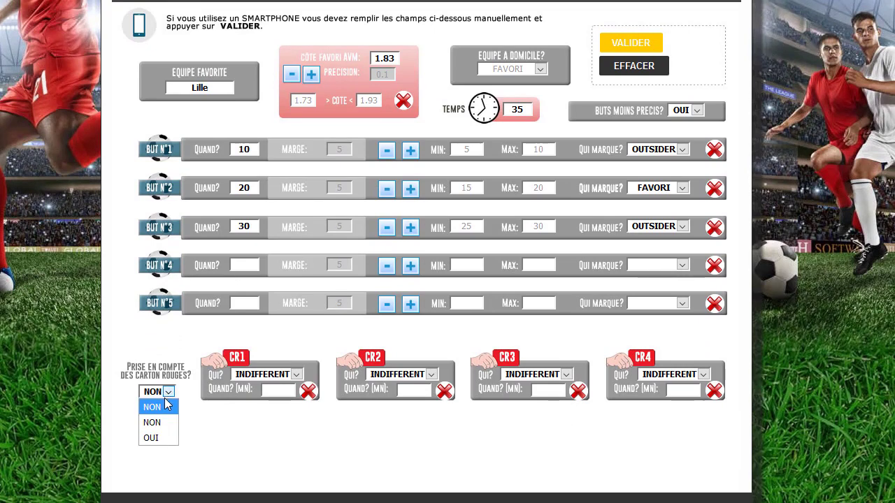
pyautogui.click(160, 439)
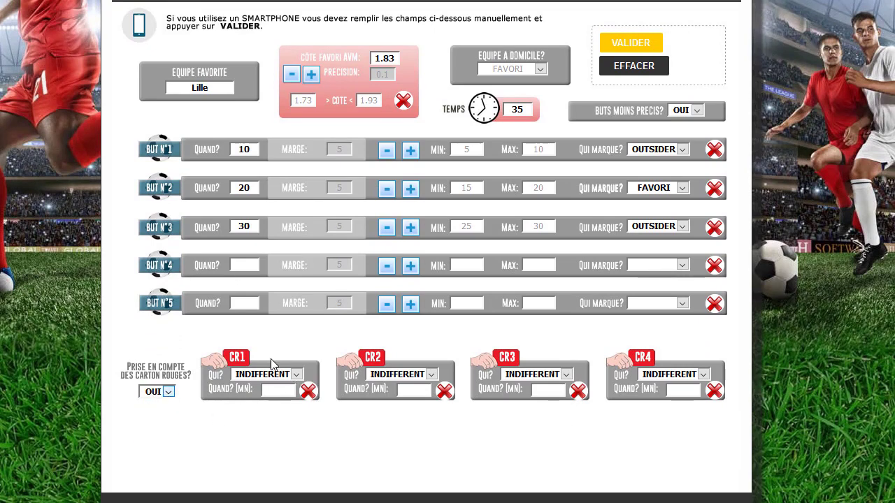
pyautogui.click(294, 374)
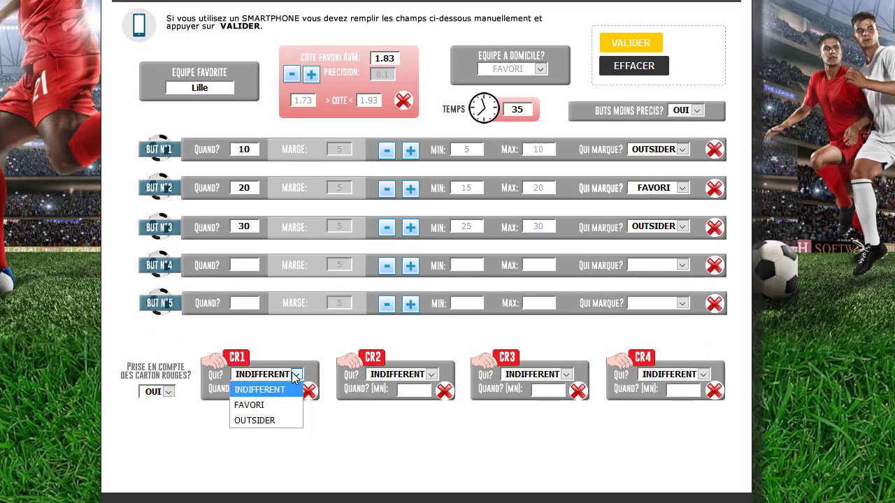
pyautogui.click(283, 404)
pyautogui.click(269, 390)
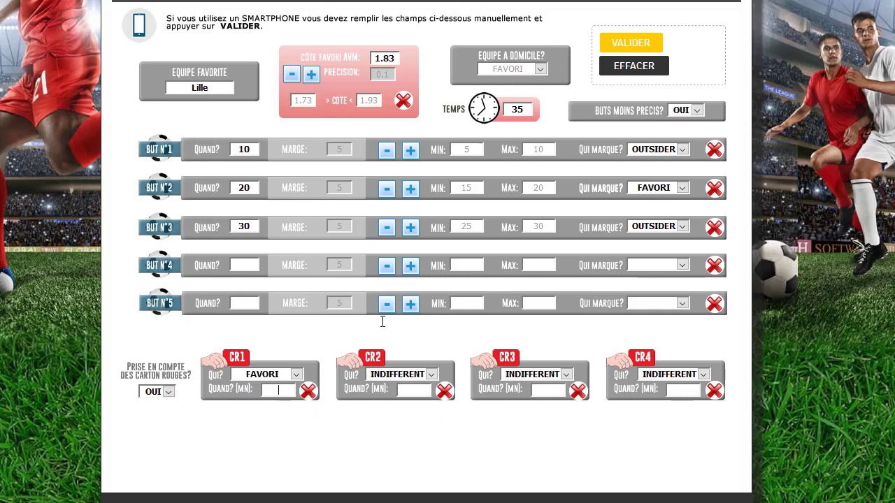
pyautogui.write('14')
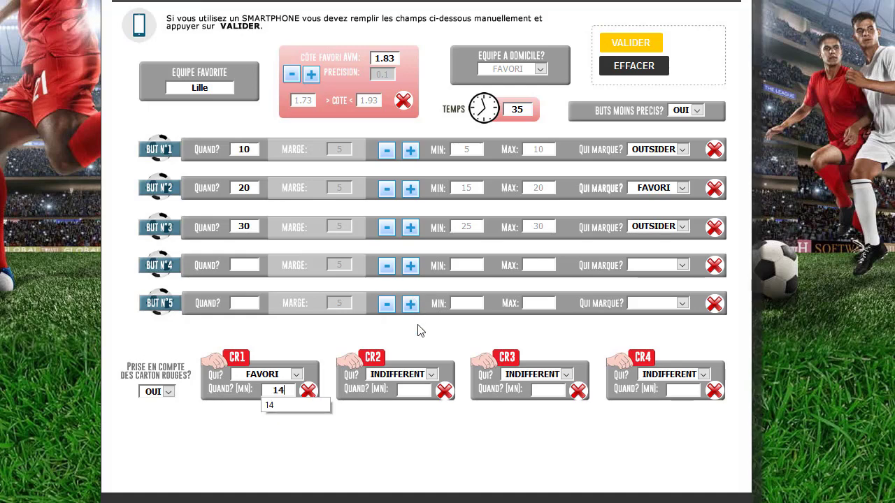
pyautogui.click(628, 45)
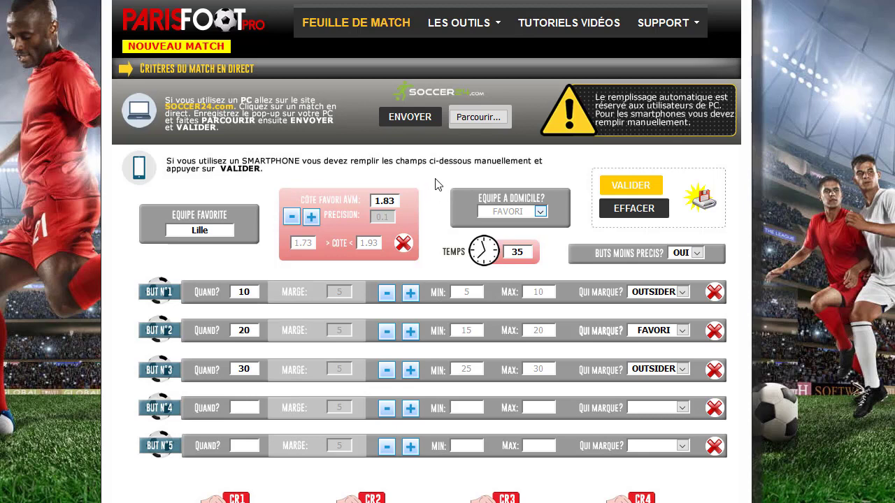
# Clear goal no. 3, set the match time to minute 55 and validate the criteria.
pyautogui.scroll(-1, 727, 271)
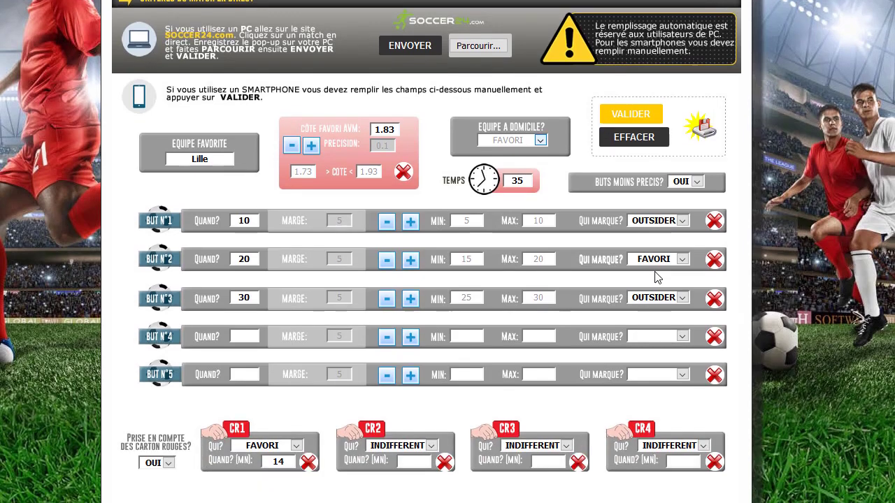
pyautogui.click(713, 300)
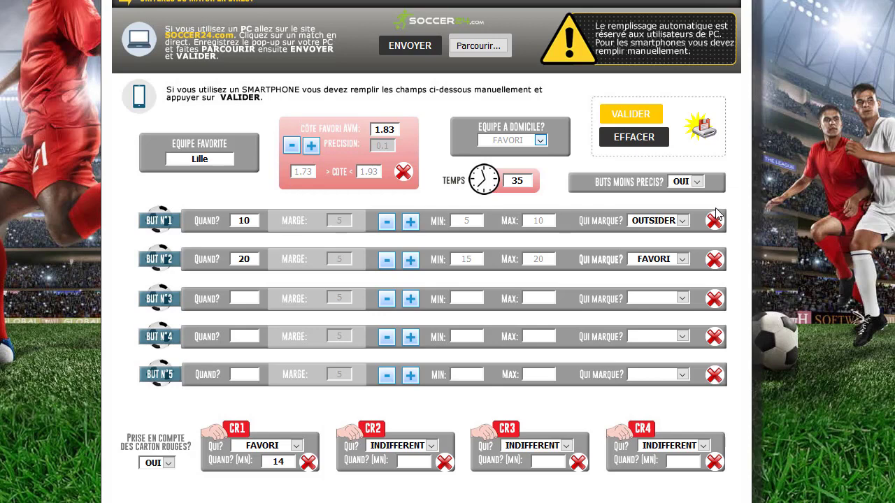
pyautogui.doubleClick(512, 180)
pyautogui.click(525, 182)
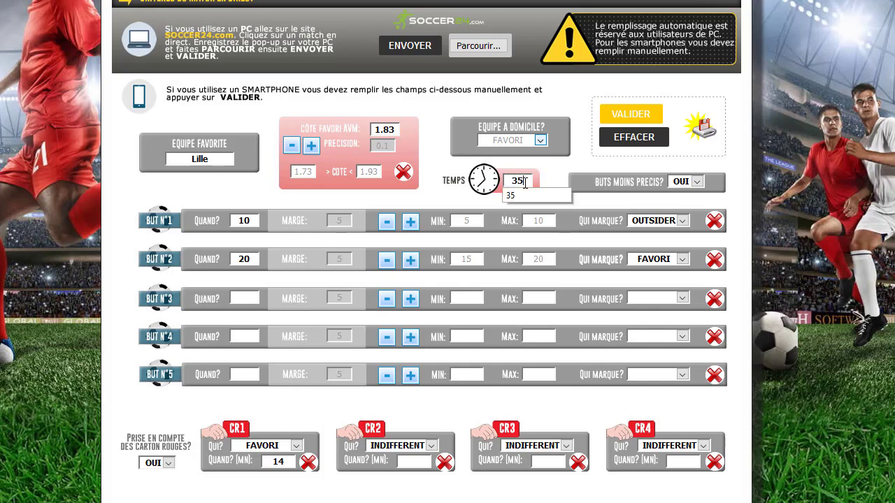
pyautogui.click(528, 195)
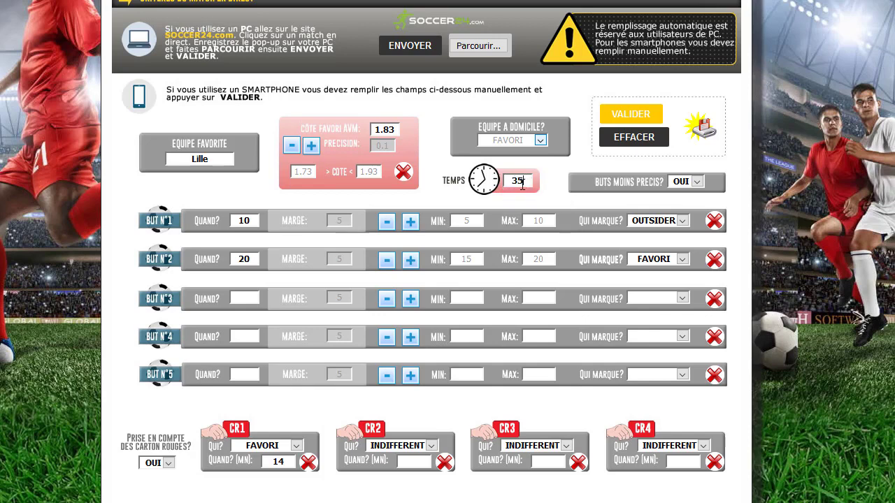
pyautogui.click(526, 181)
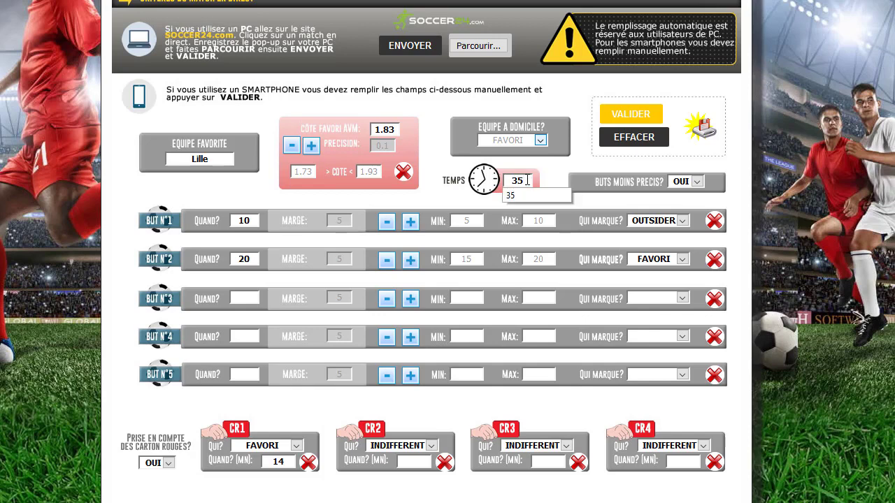
pyautogui.moveTo(526, 180); pyautogui.dragTo(501, 179)
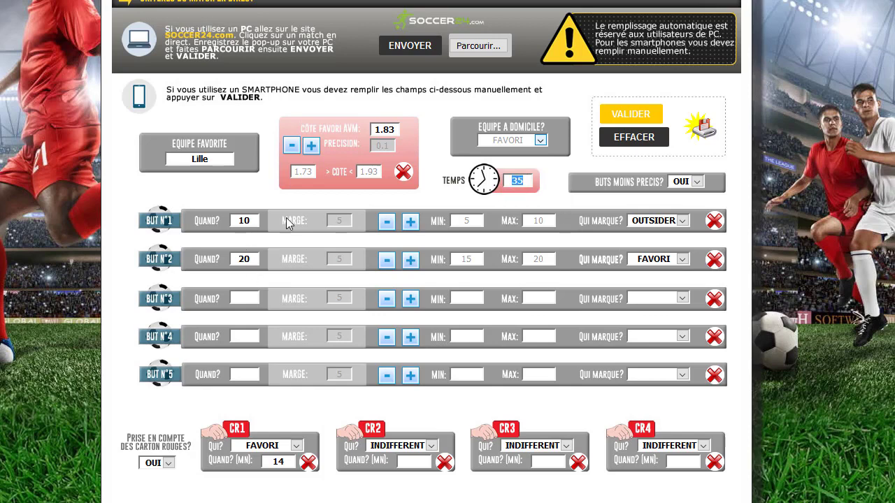
pyautogui.write('55')
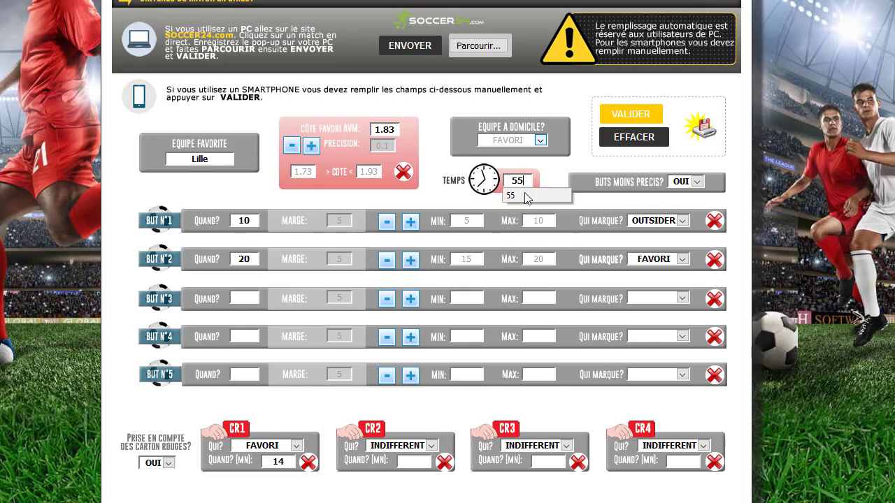
pyautogui.click(526, 196)
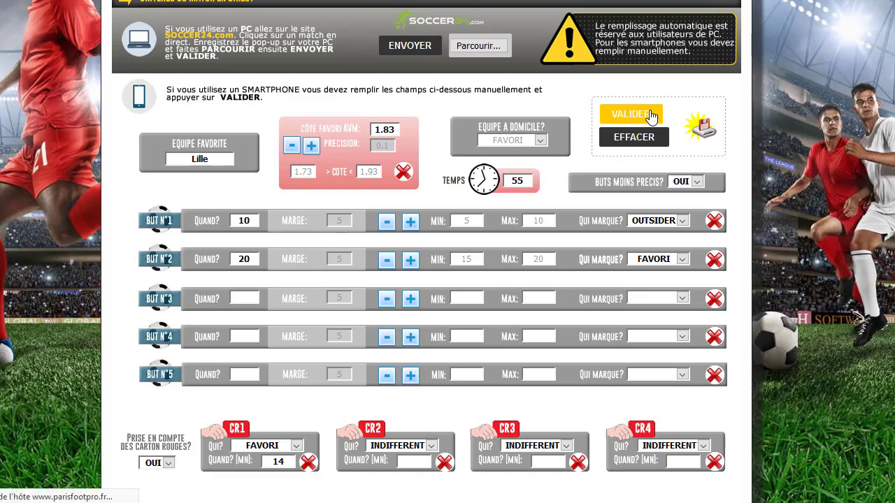
pyautogui.click(650, 116)
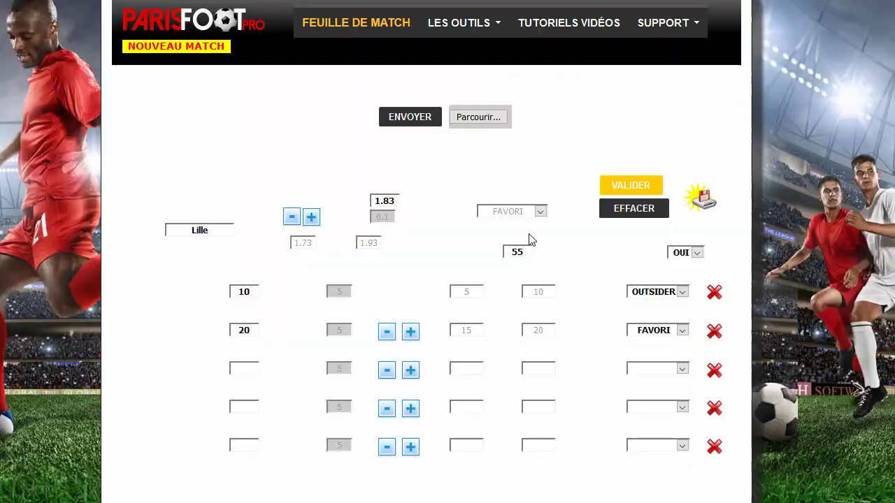
# Look over the updated match sheet and erase all of its entered criteria.
pyautogui.moveTo(531, 252); pyautogui.dragTo(504, 256)
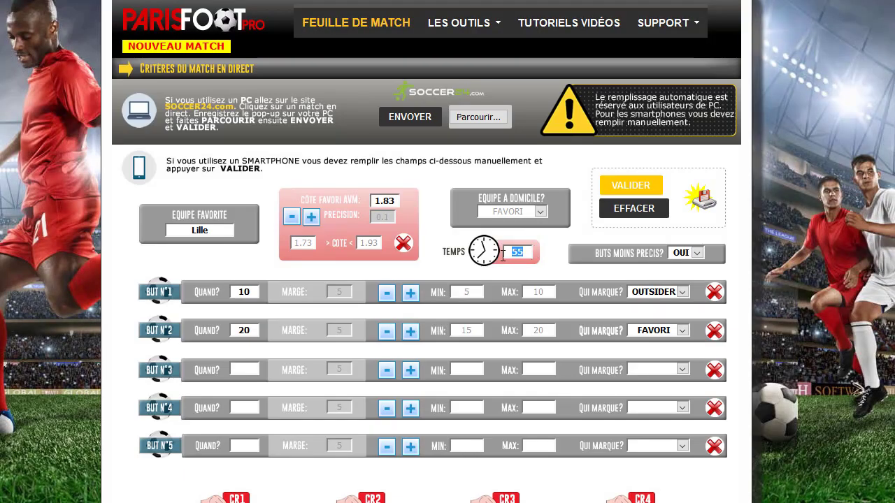
pyautogui.click(553, 259)
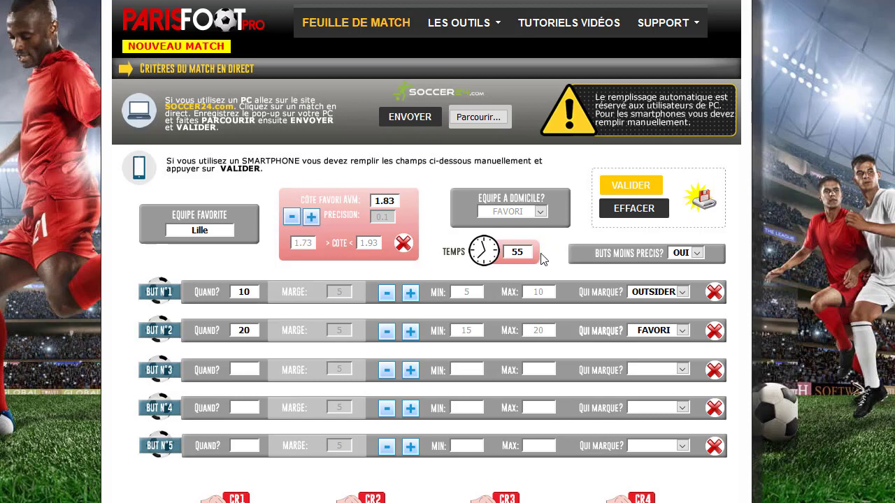
pyautogui.scroll(-4, 559, 250)
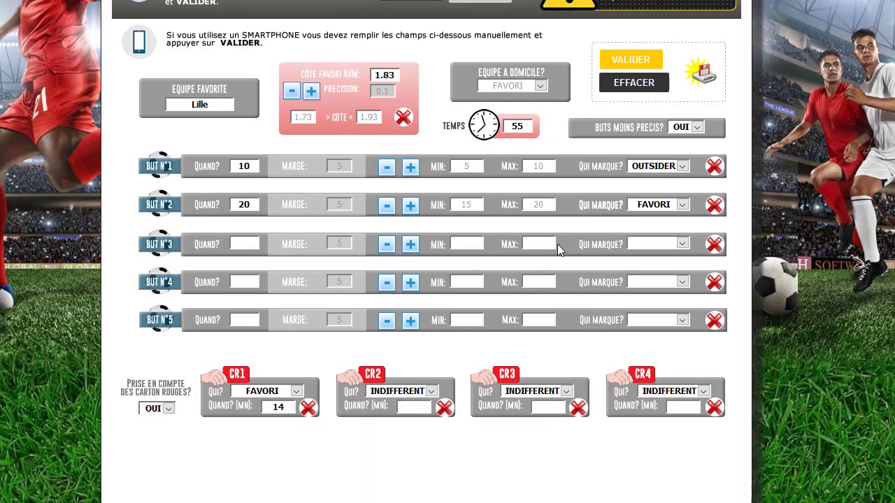
pyautogui.scroll(2, 559, 251)
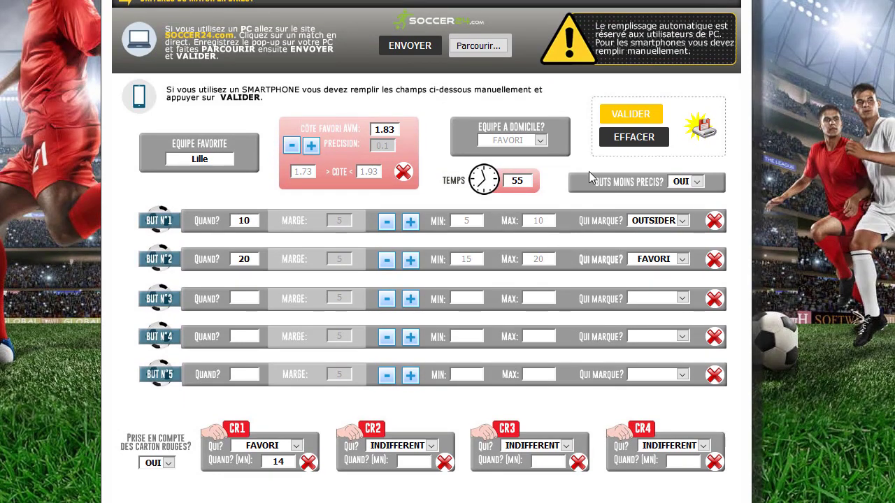
pyautogui.scroll(2, 578, 163)
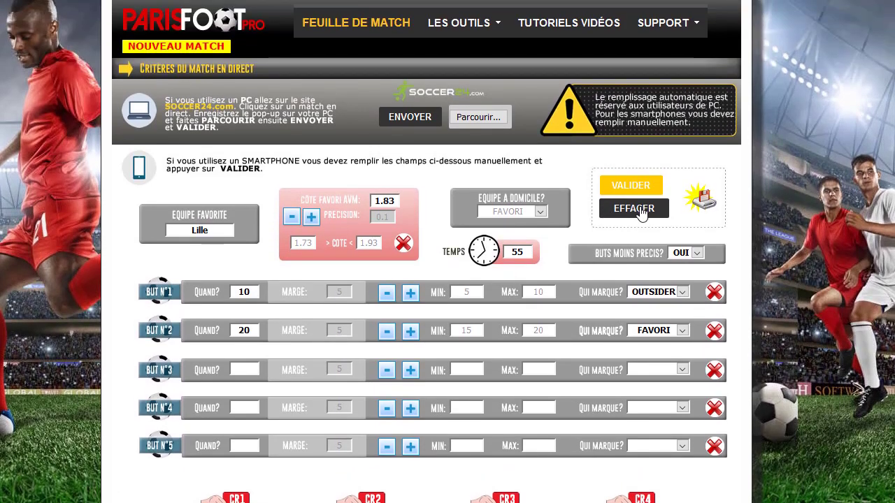
pyautogui.click(641, 214)
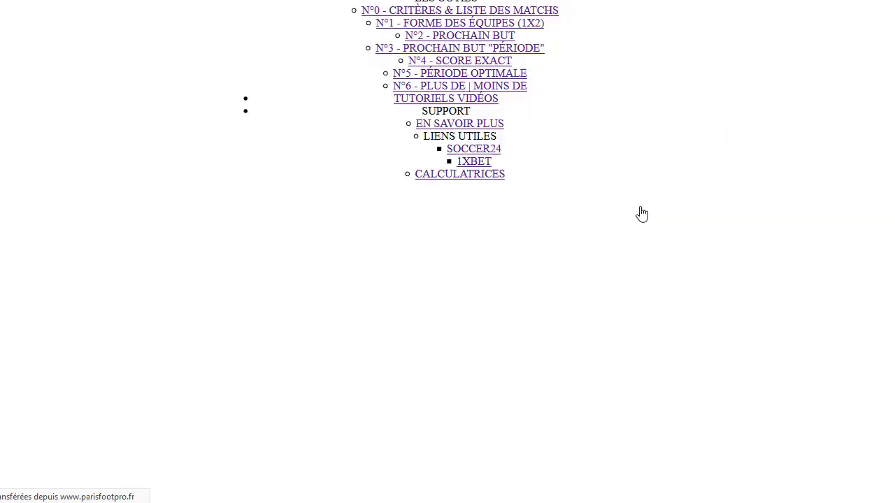